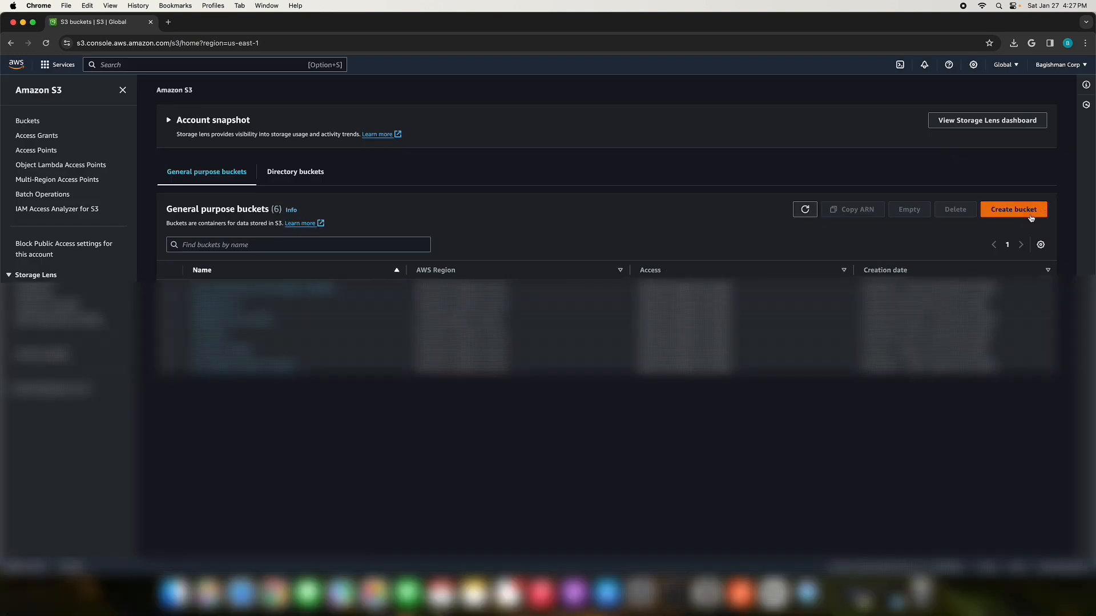
Step: Start a new general purpose S3 bucket in US East (N. Virginia) and name it blog.nomadinus.com
click(1042, 209)
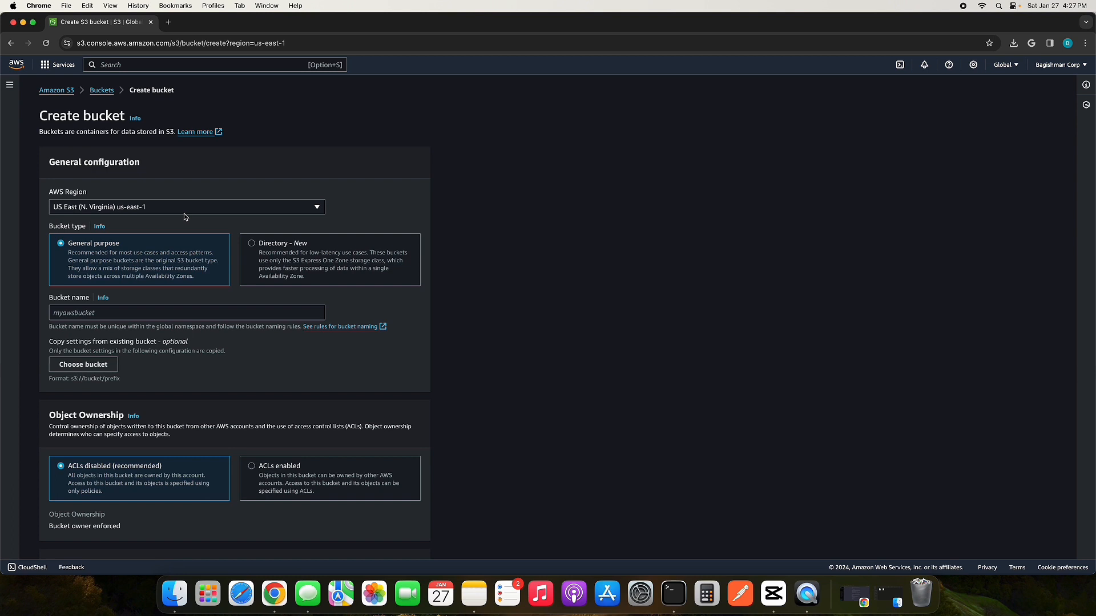
click(77, 314)
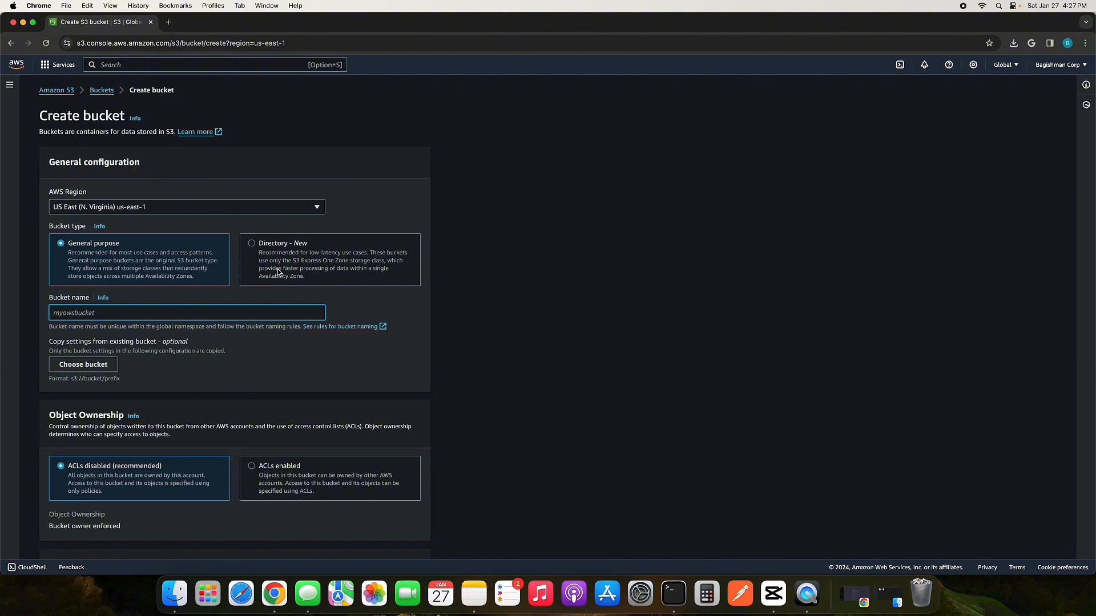
scroll(278, 272, down, 2)
scroll(278, 271, up, 1)
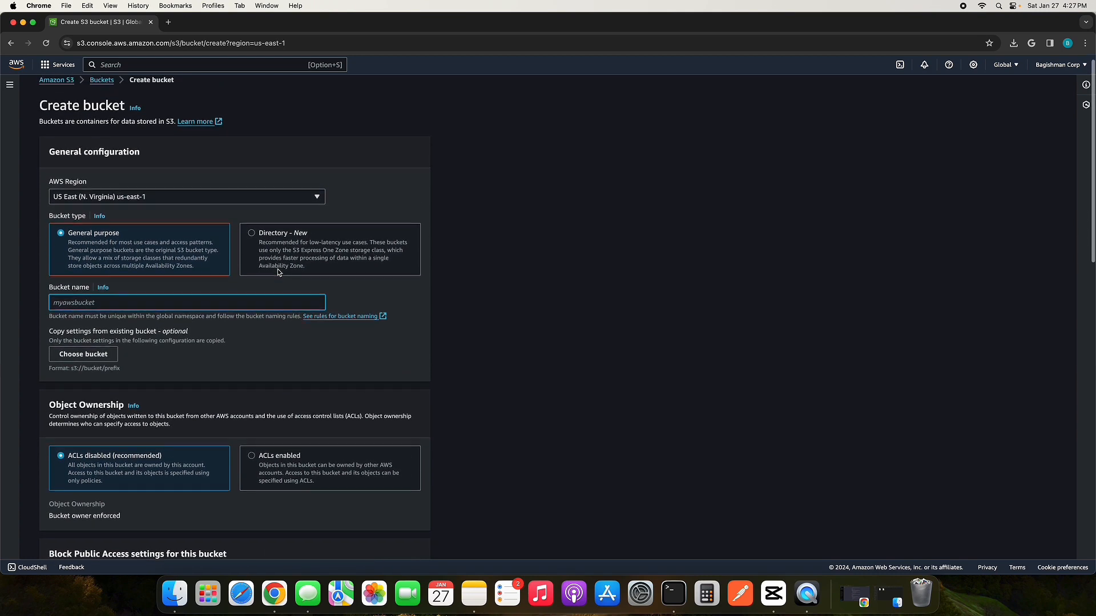
scroll(278, 271, up, 1)
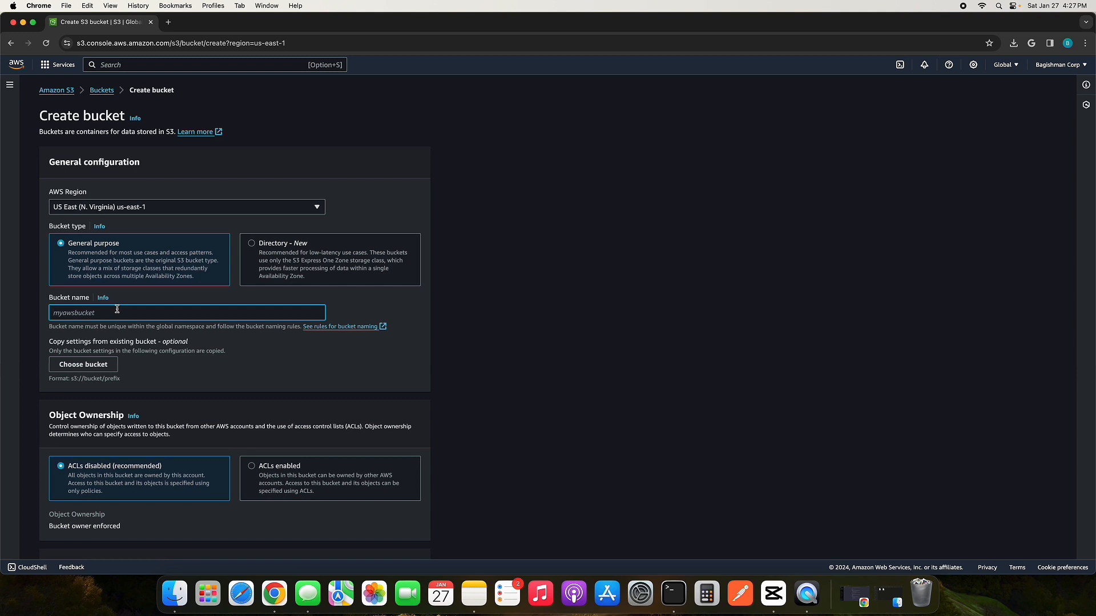
text(blog.nomadinus.com)
drag(140, 312, 2, 313)
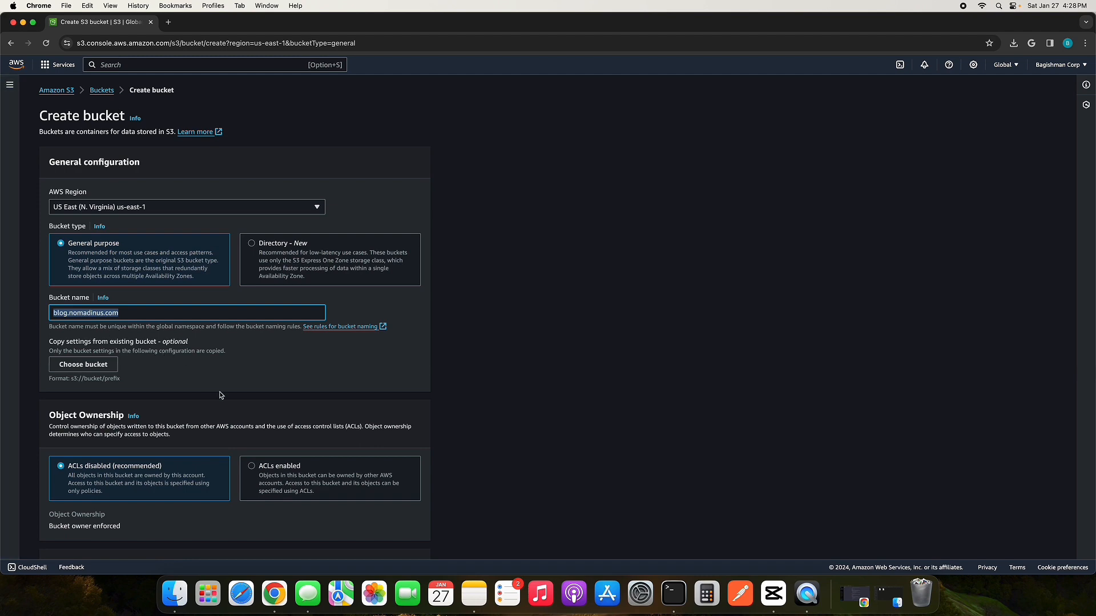
Step: Enable bucket versioning, leave the other settings at their defaults, and create the bucket
scroll(221, 395, down, 5)
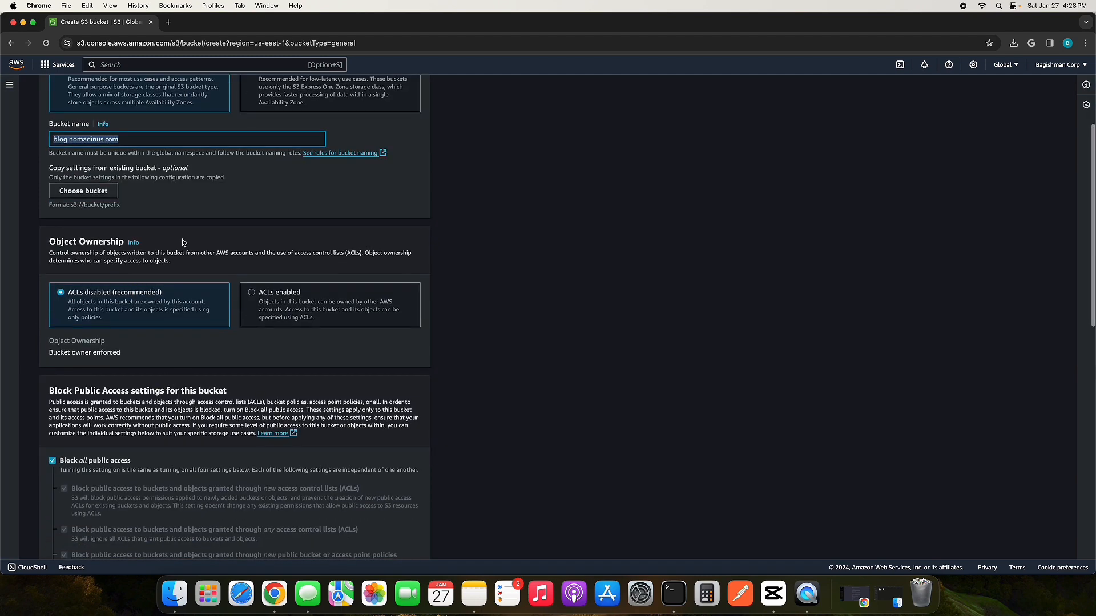
scroll(221, 220, down, 6)
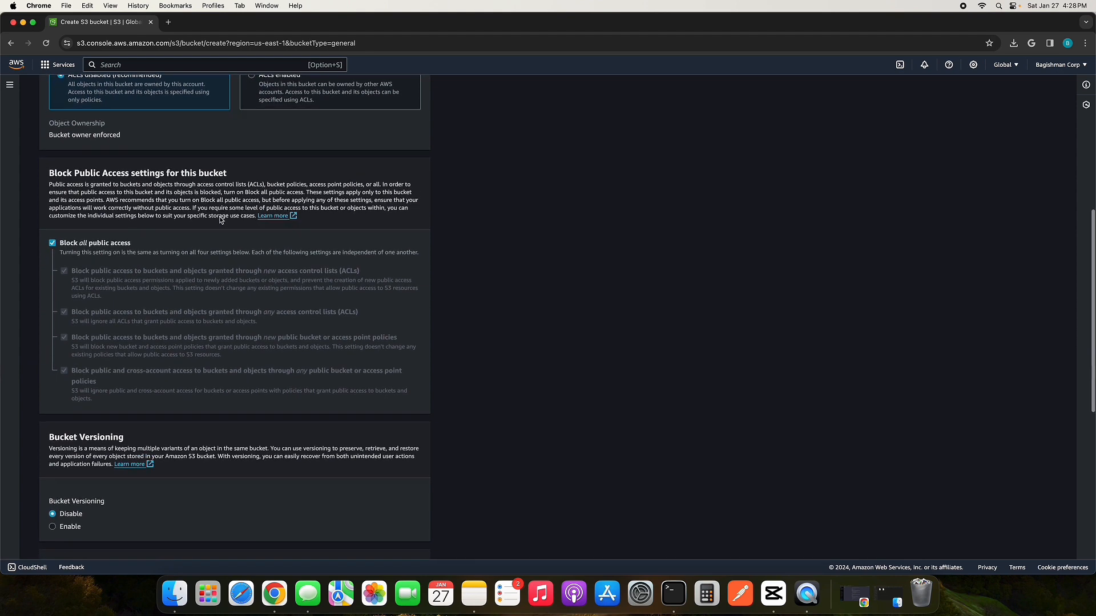
scroll(102, 253, down, 2)
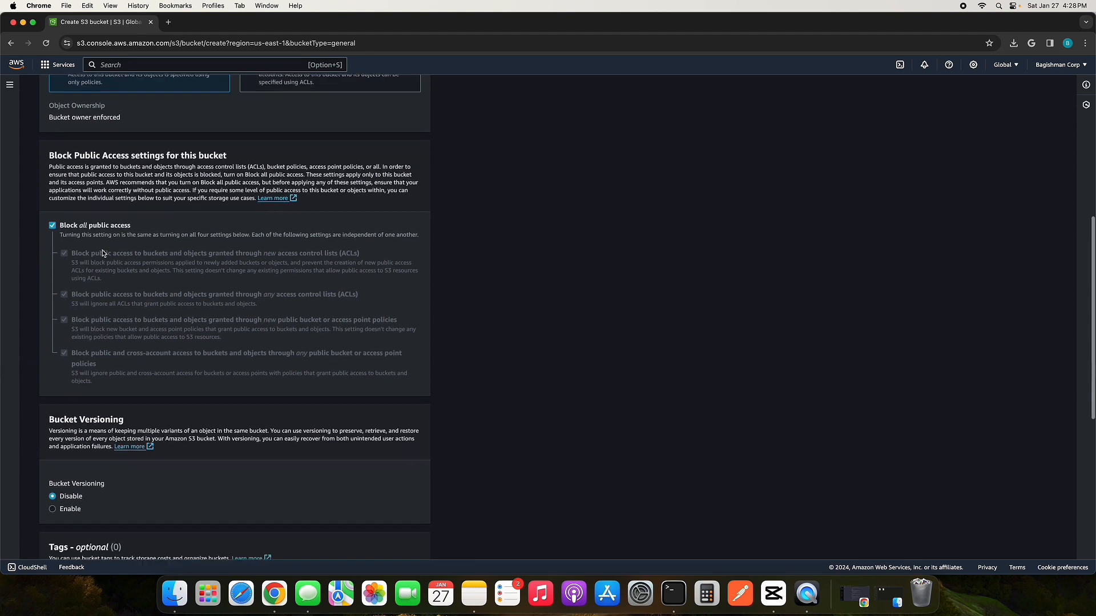
scroll(102, 253, down, 2)
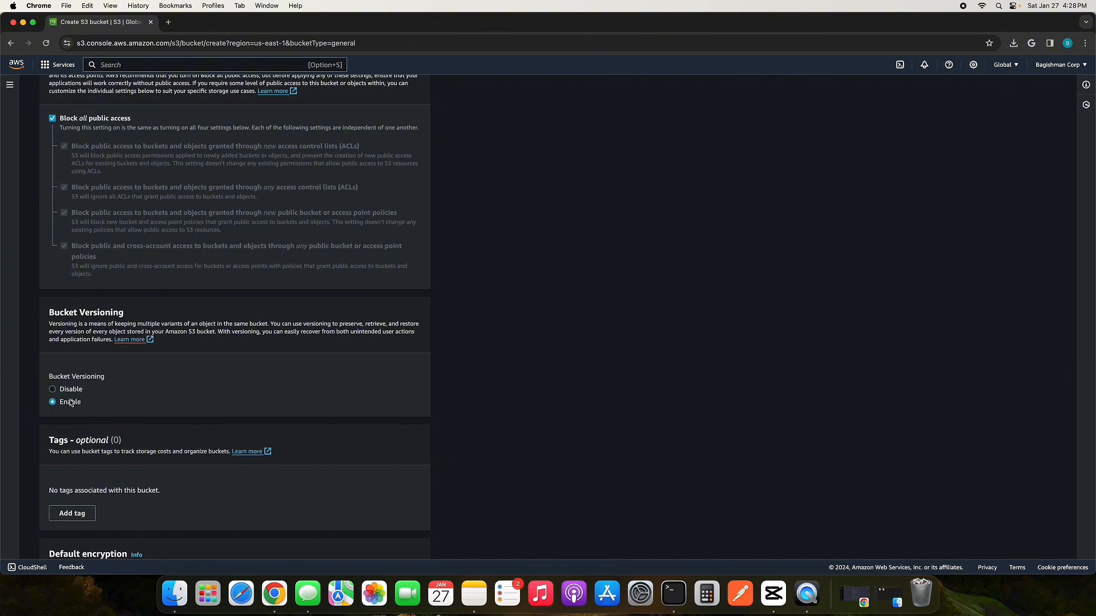
scroll(73, 402, down, 2)
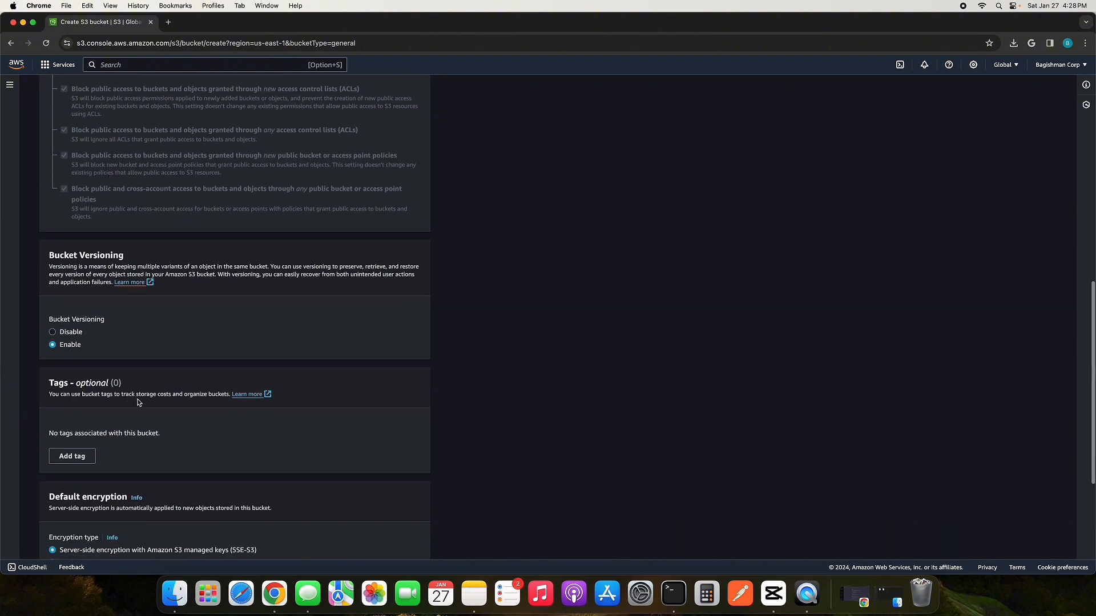
scroll(234, 362, down, 5)
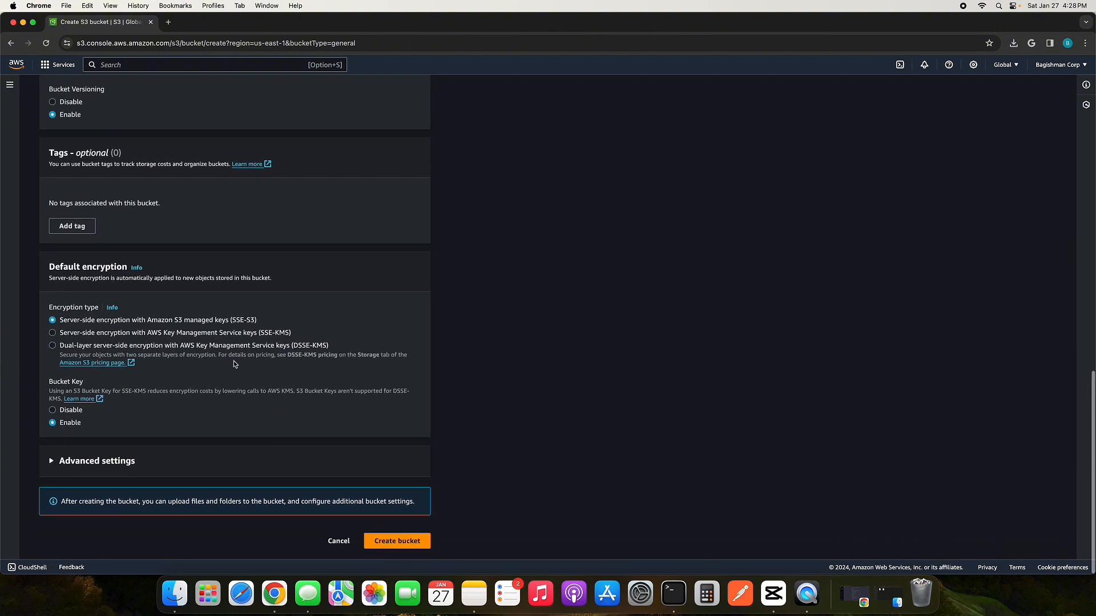
click(406, 541)
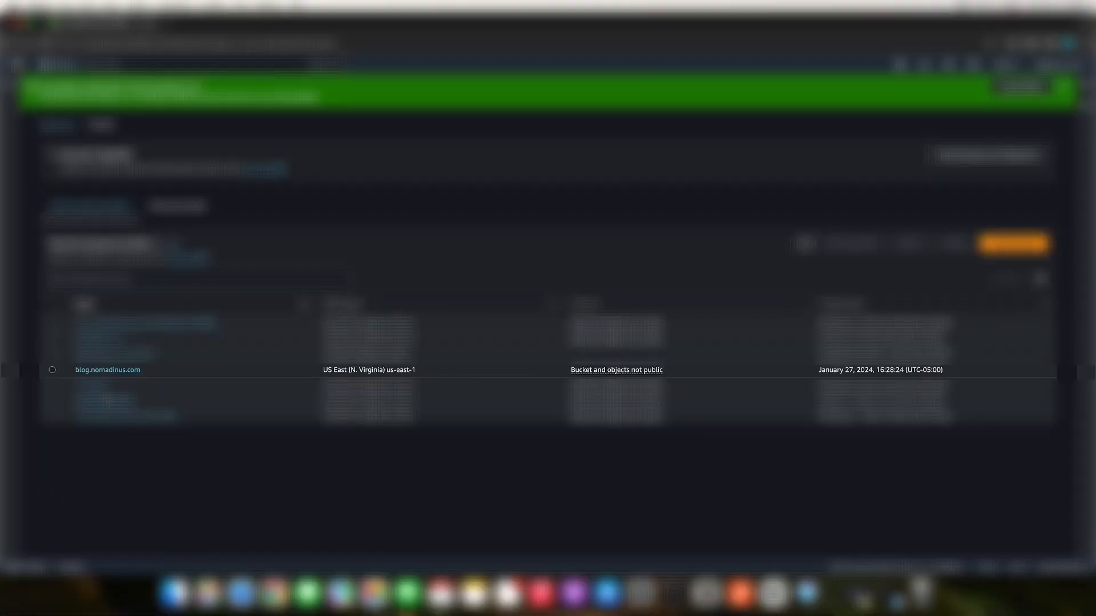
Step: Open the blog.nomadinus.com bucket, then preview the local index.html from Finder in the browser and close the preview
click(104, 369)
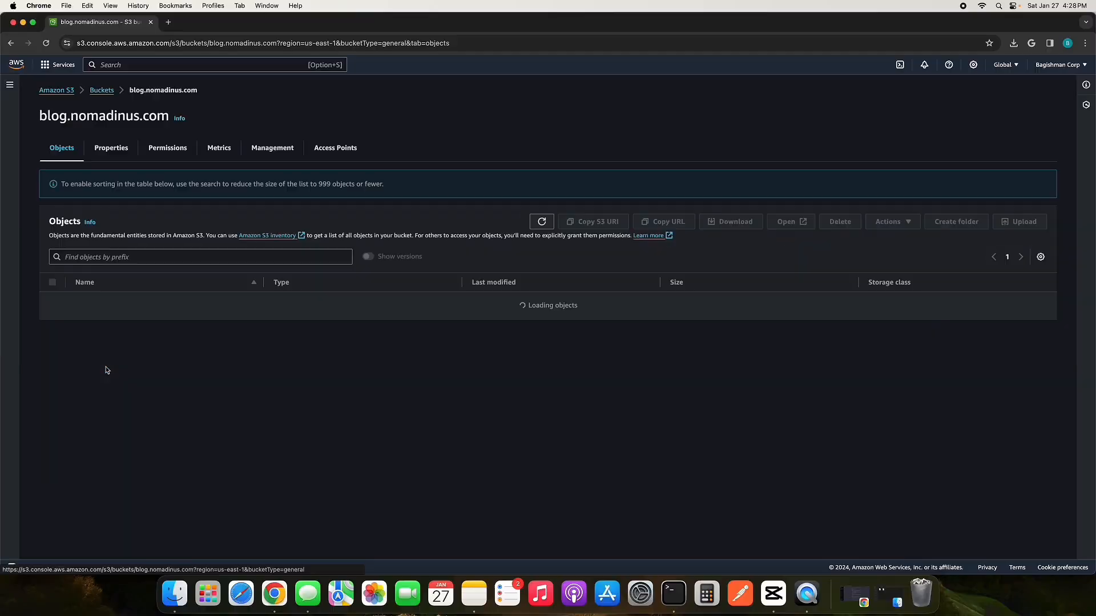
click(175, 599)
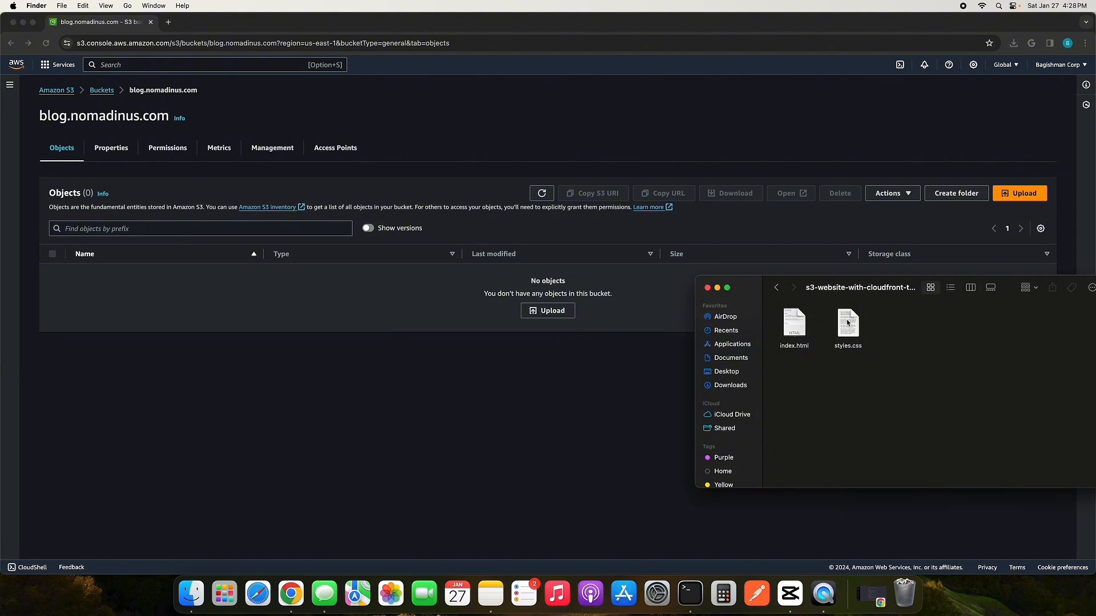
double_click(798, 323)
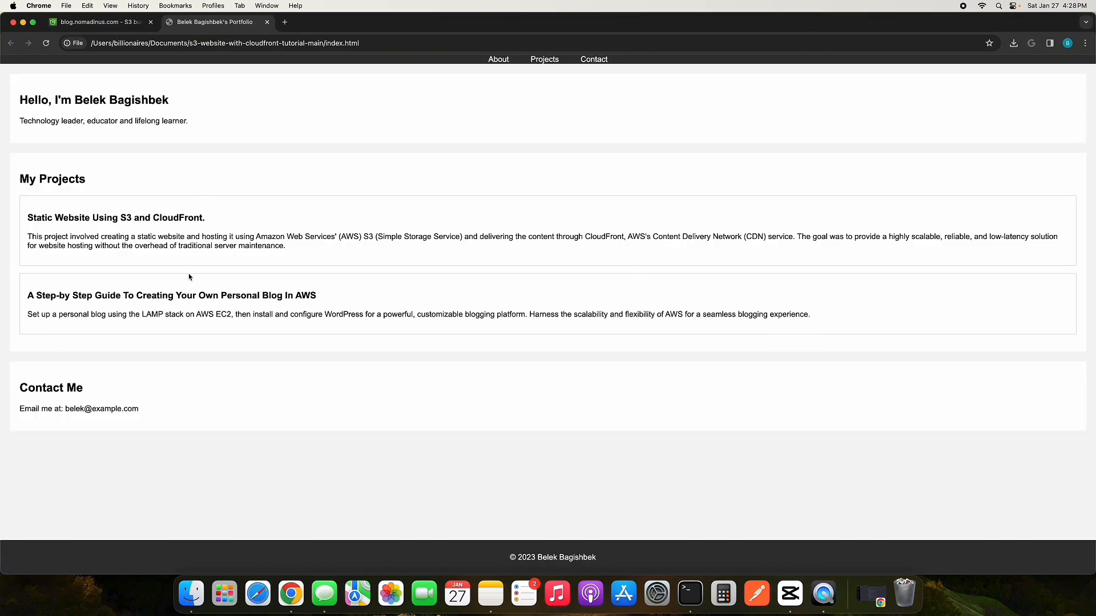
click(266, 21)
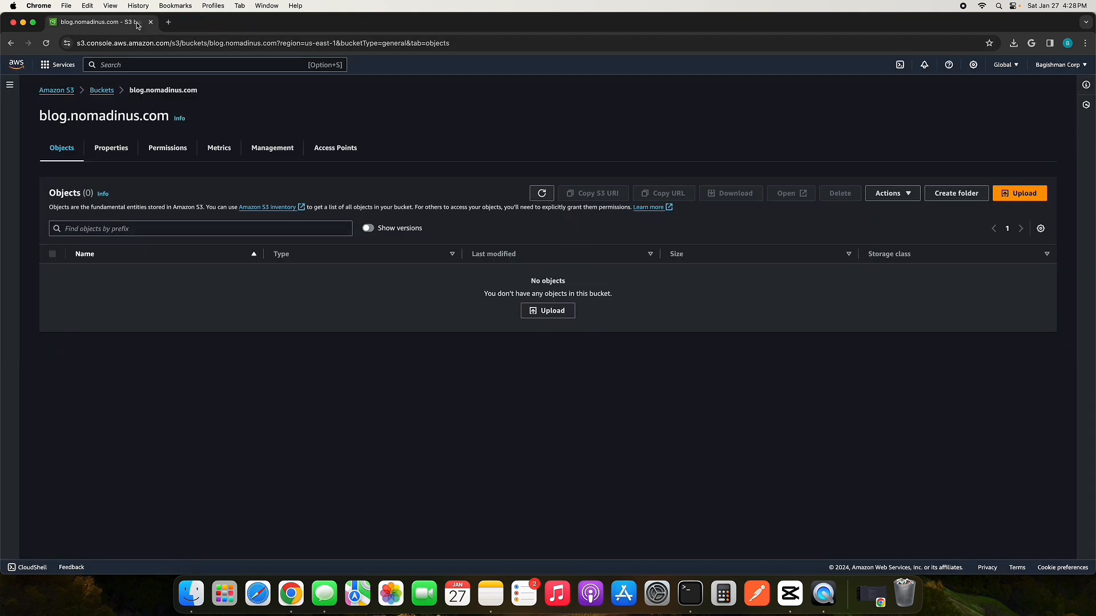
Step: Upload index.html and styles.css from the Finder folder to the blog.nomadinus.com bucket and return to its object list
click(191, 593)
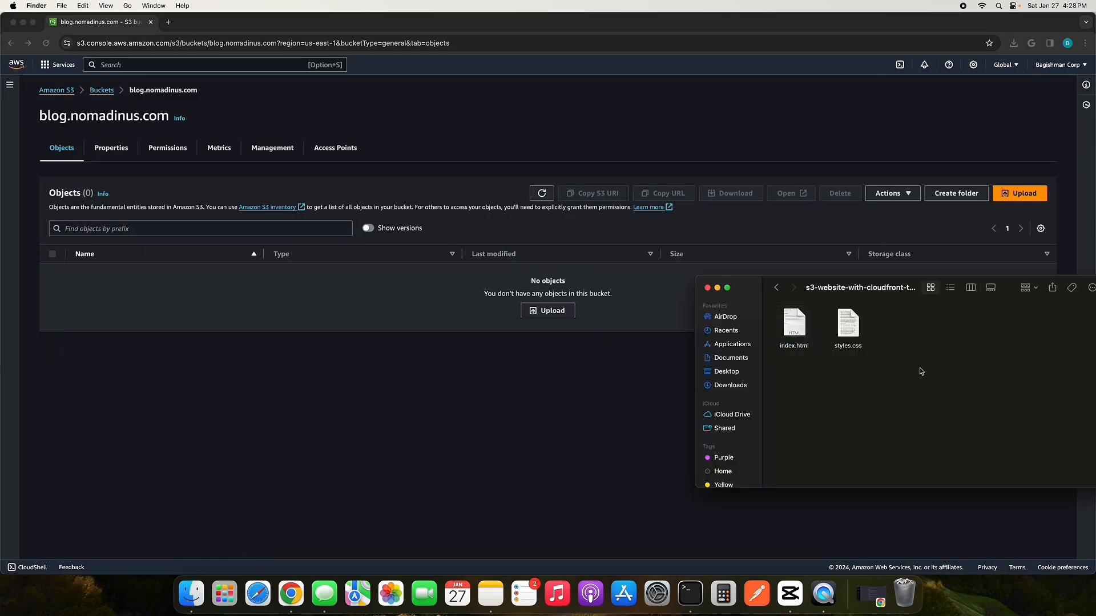
drag(923, 349, 489, 304)
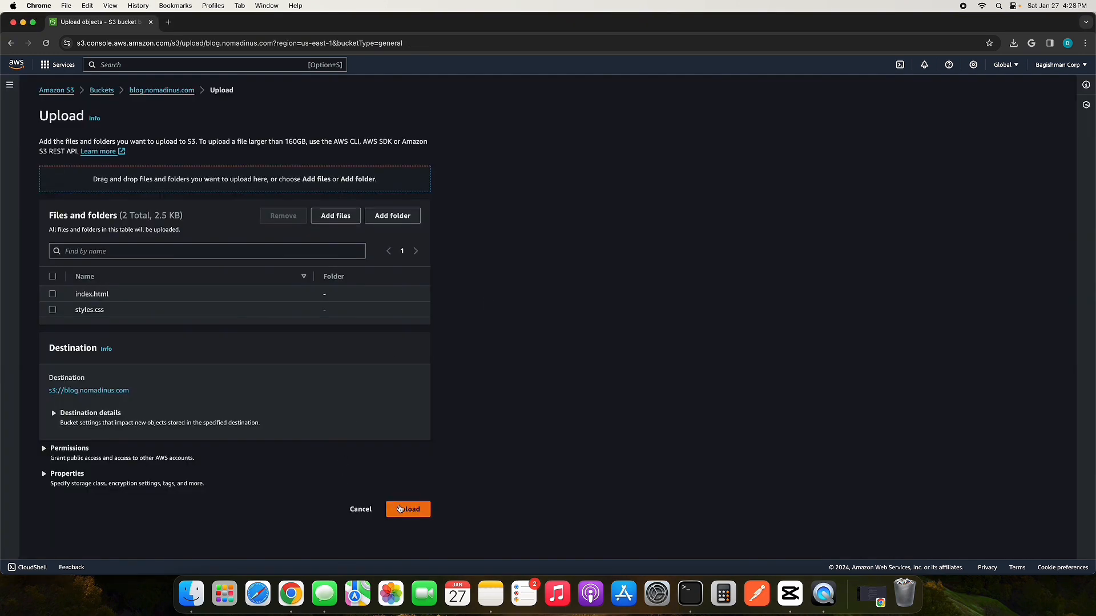
click(399, 507)
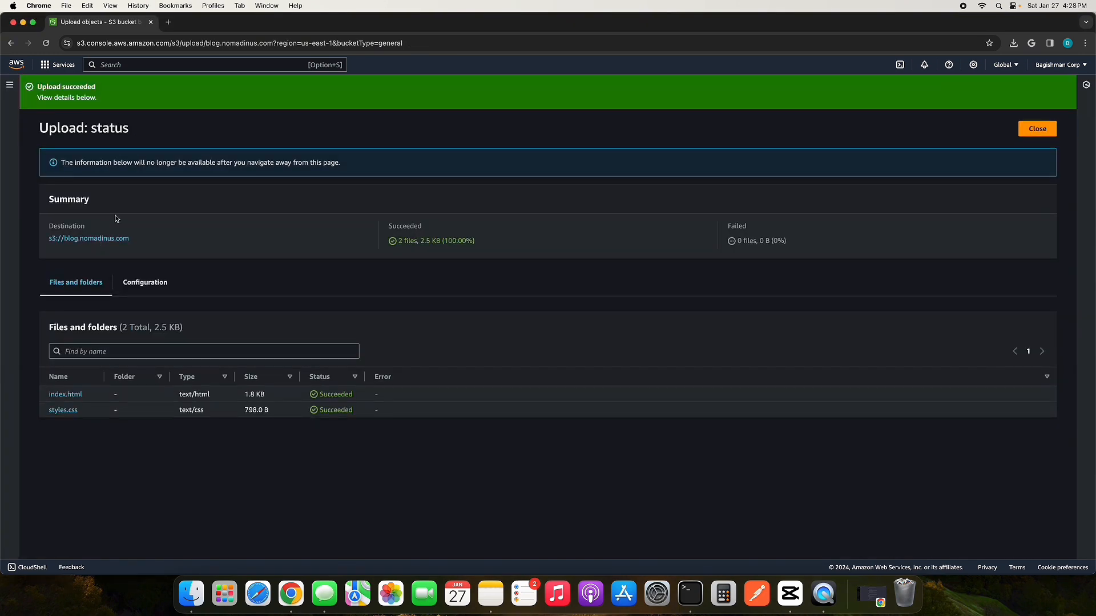
click(101, 241)
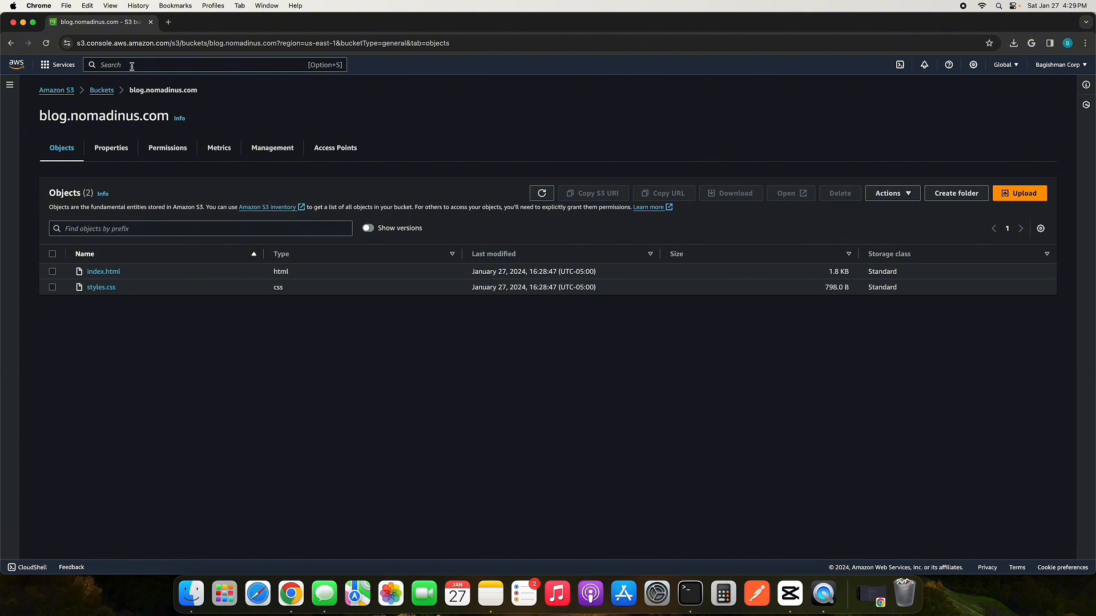
Step: Search the AWS services for cloudfront and open the CloudFront console in a new browser tab
click(131, 67)
text(cloud)
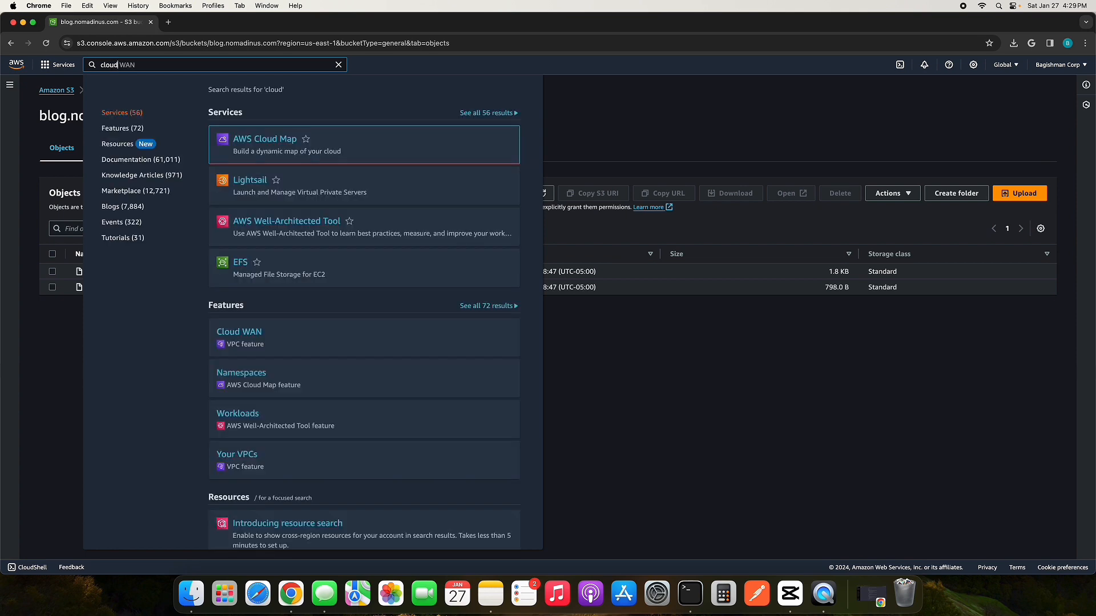
text(front)
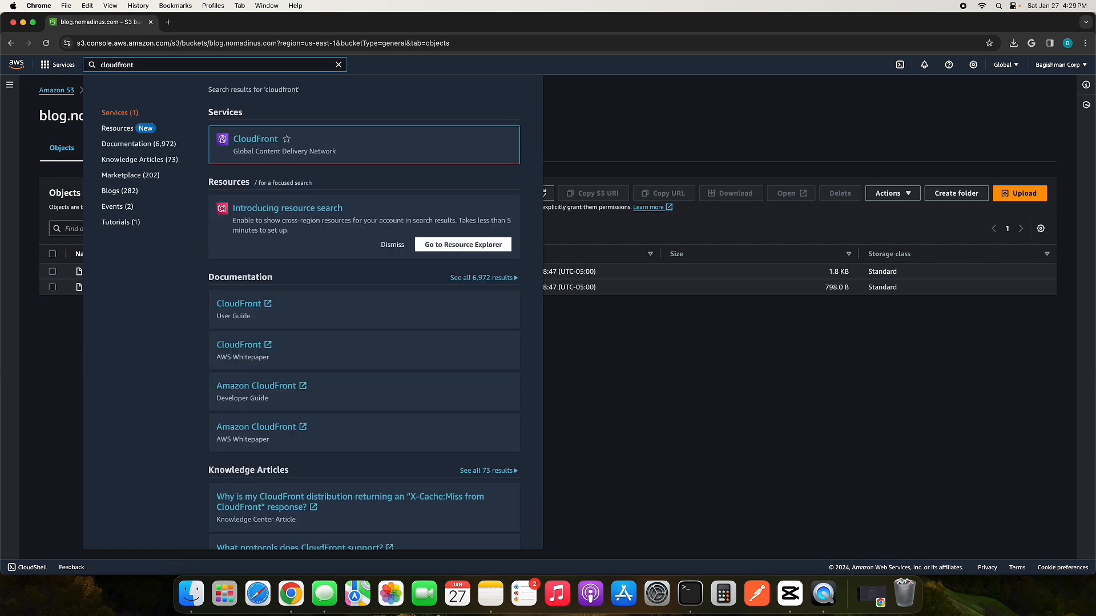
right_click(277, 146)
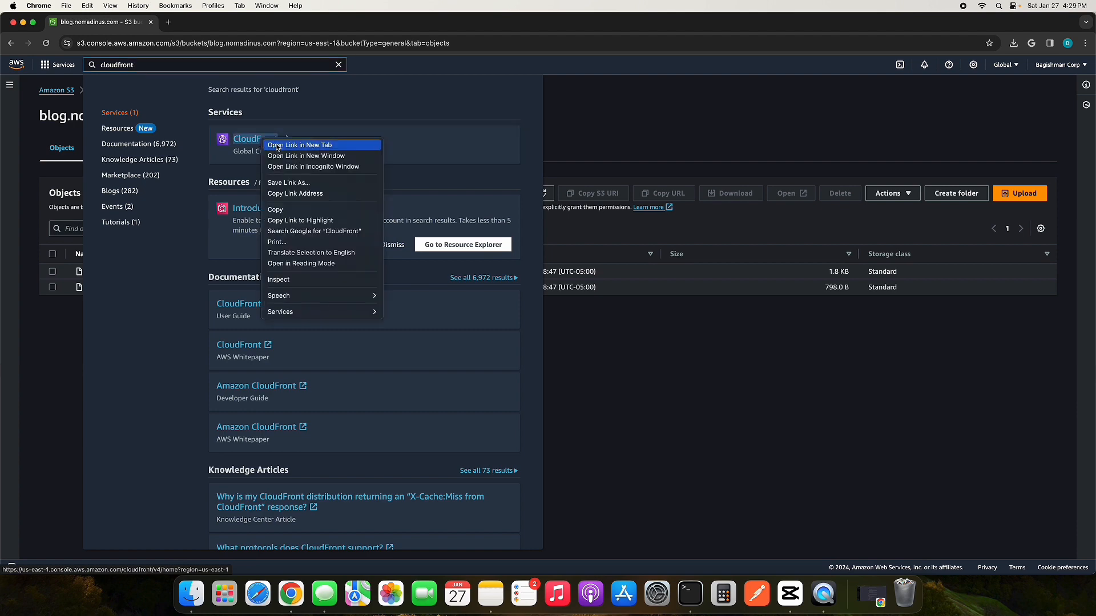
click(277, 146)
click(205, 22)
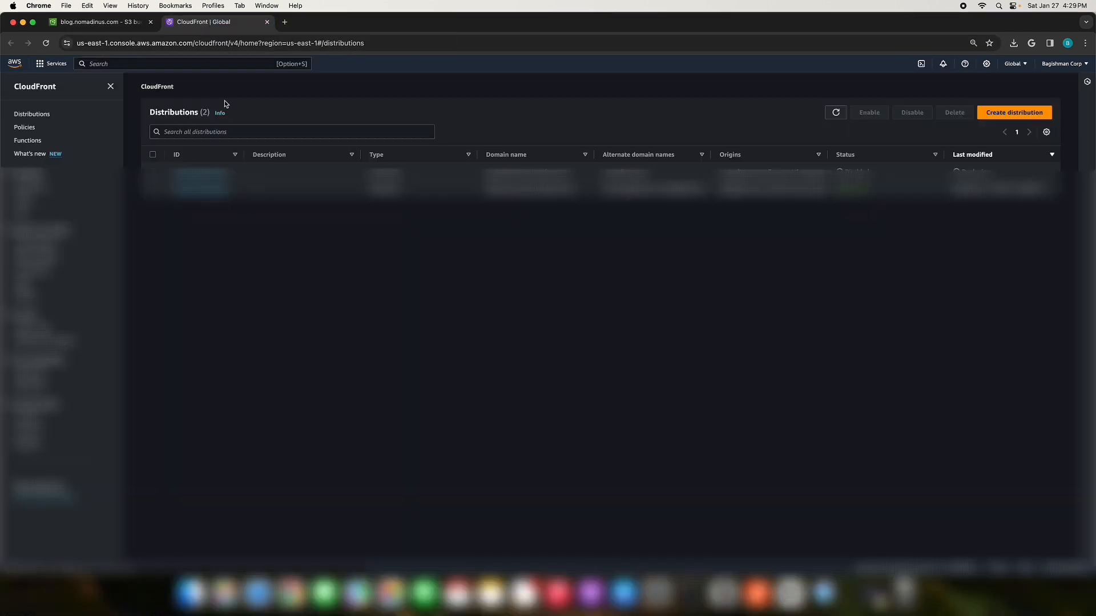
Step: Start a new CloudFront distribution with the blog.nomadinus.com S3 bucket as its origin domain
click(1014, 112)
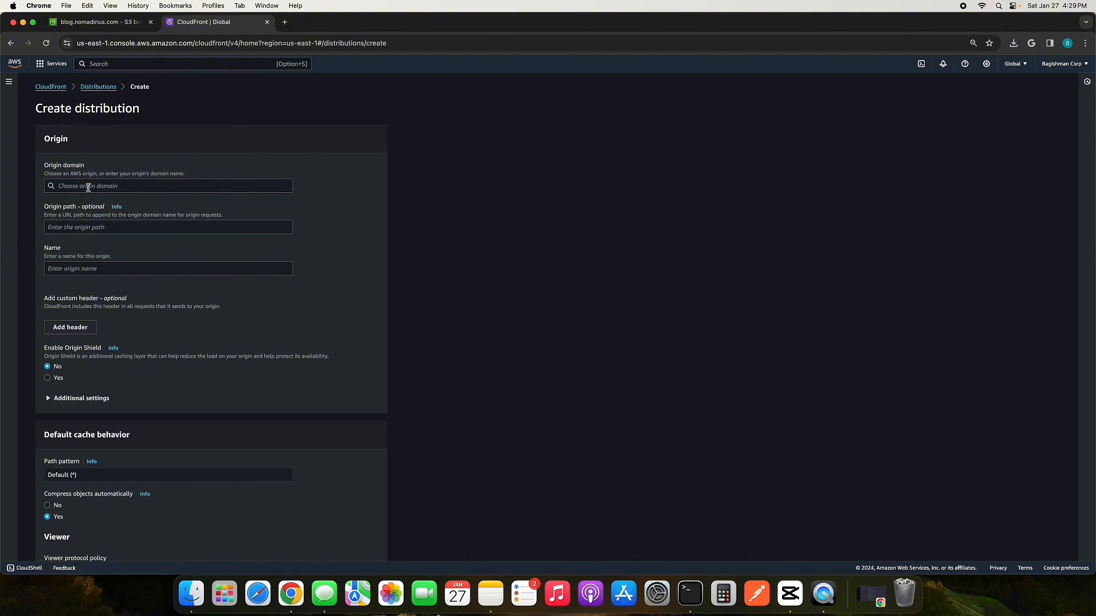
click(89, 187)
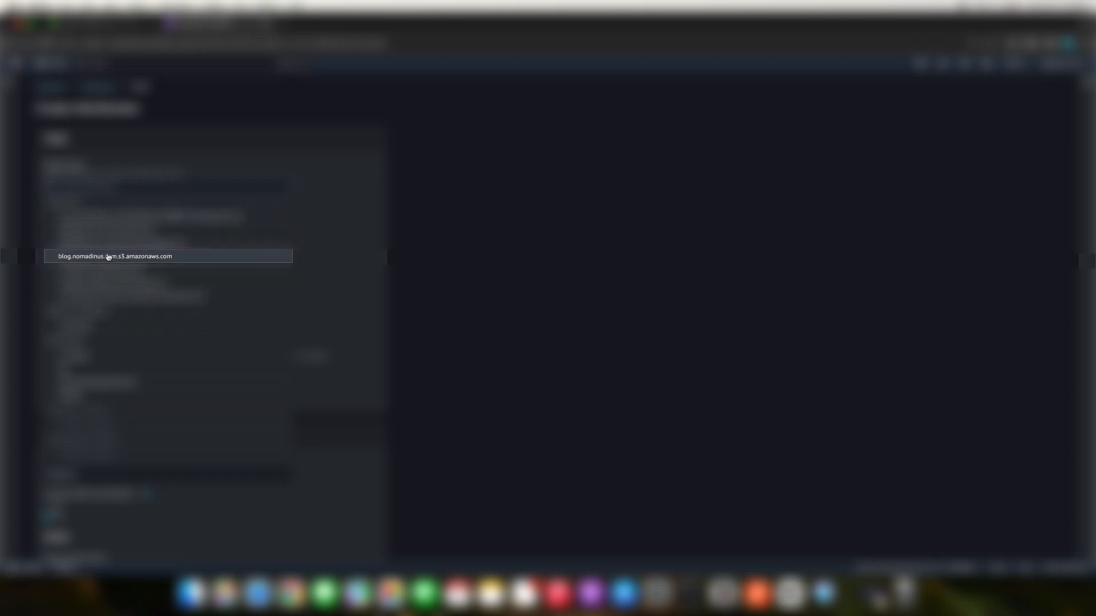
click(138, 260)
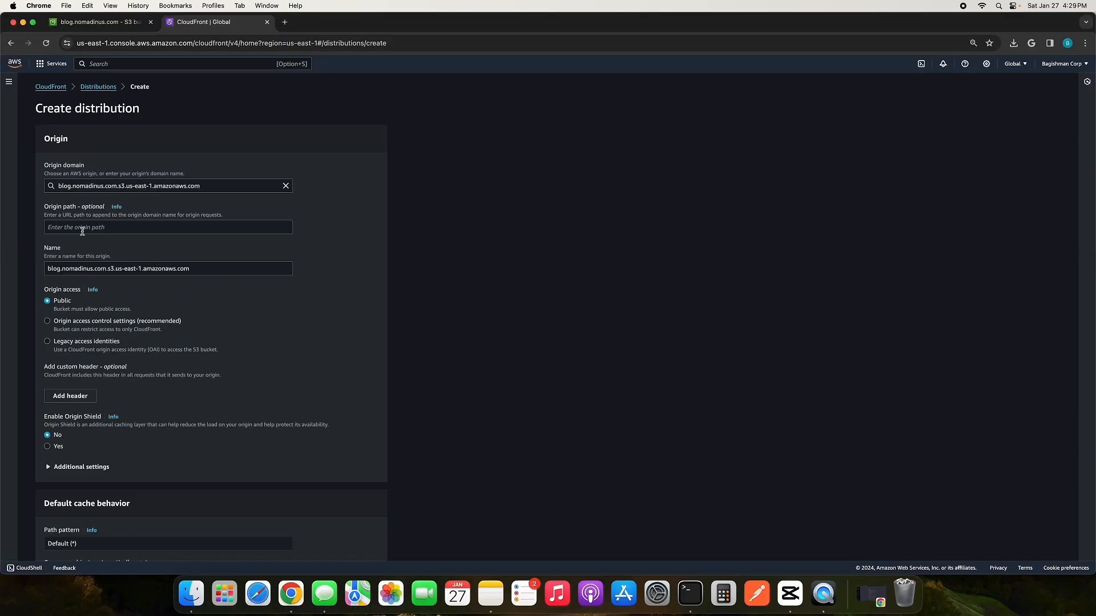
Step: Set origin access to Origin access control settings and create a control setting for the S3 bucket with the default options
scroll(280, 296, down, 1)
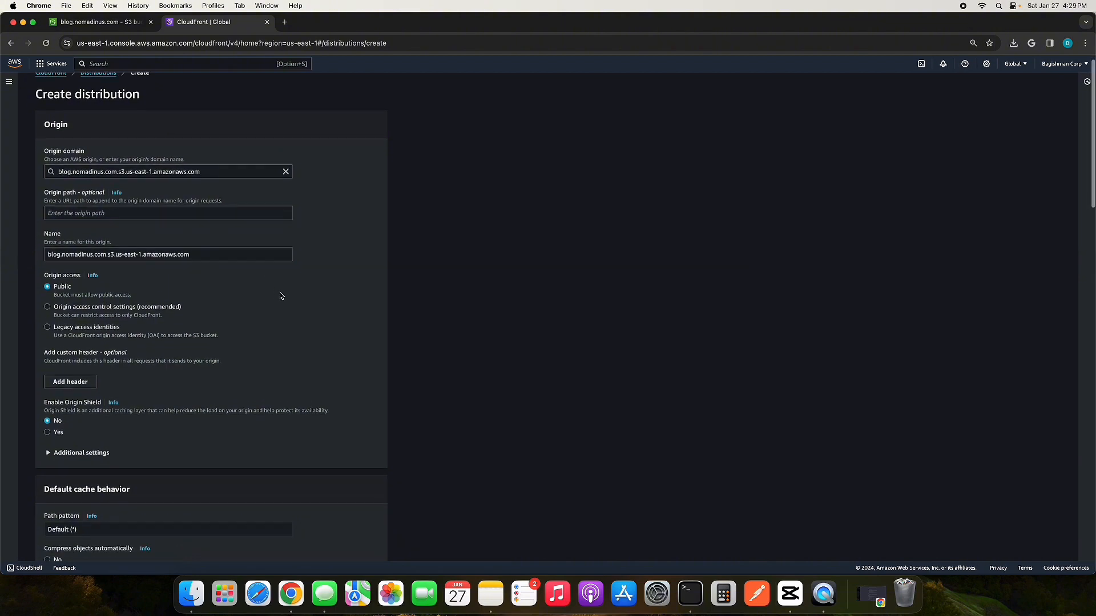
scroll(281, 295, down, 2)
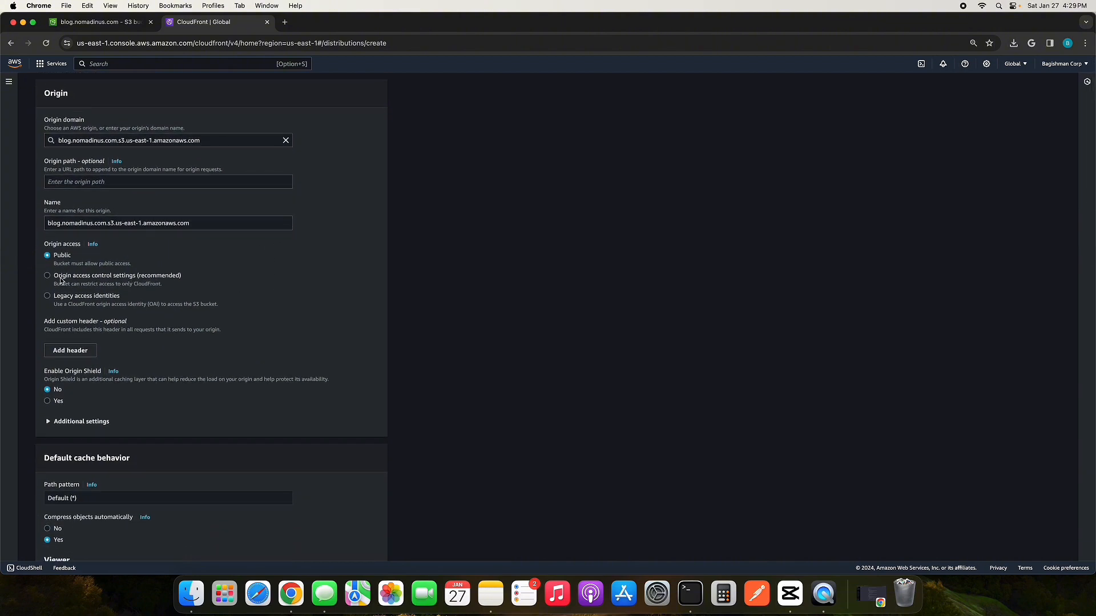
click(120, 278)
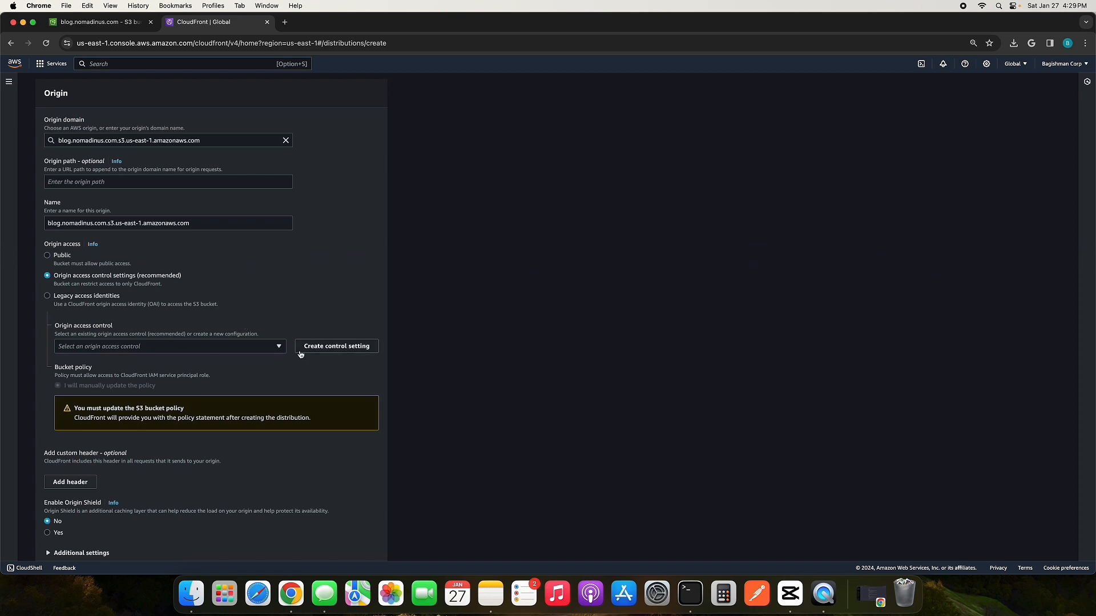
click(321, 349)
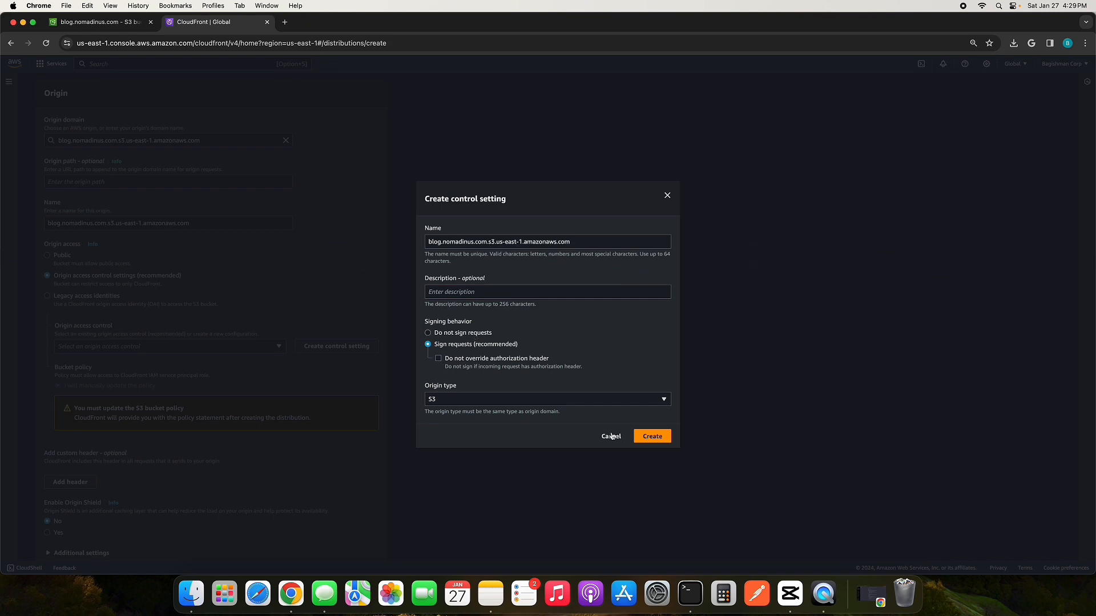
click(649, 436)
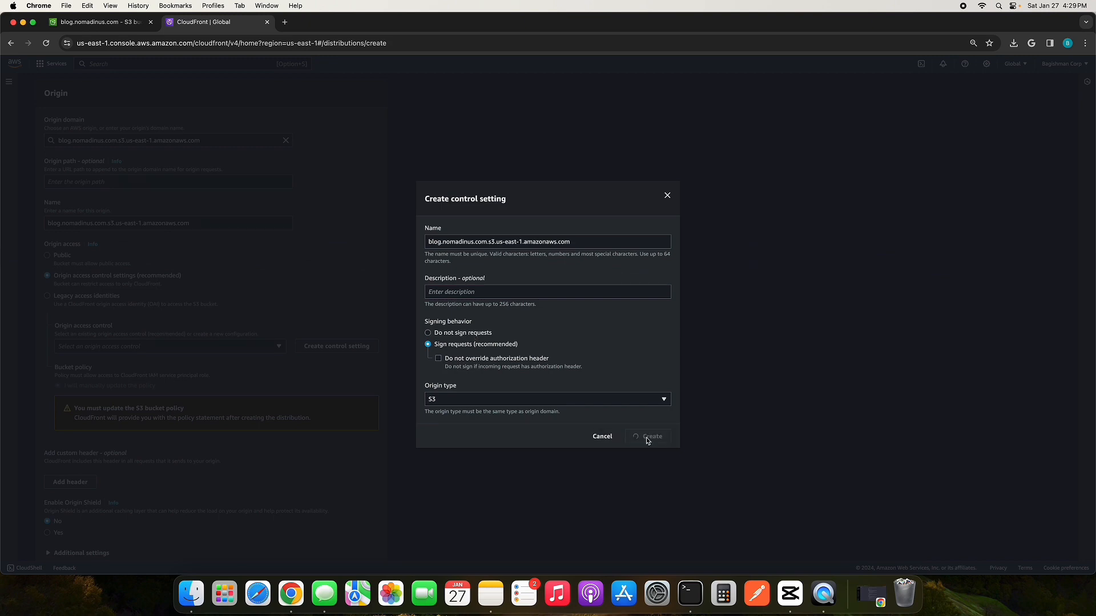
Step: Set the viewer protocol policy of the default cache behavior to Redirect HTTP to HTTPS
scroll(290, 378, down, 1)
scroll(289, 377, down, 3)
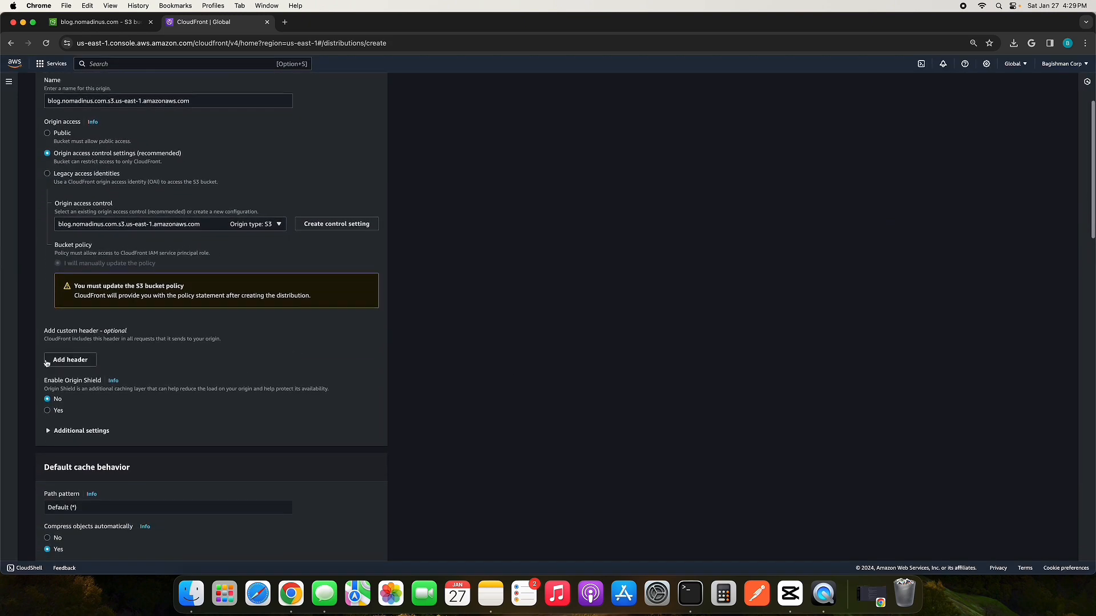
scroll(137, 385, down, 3)
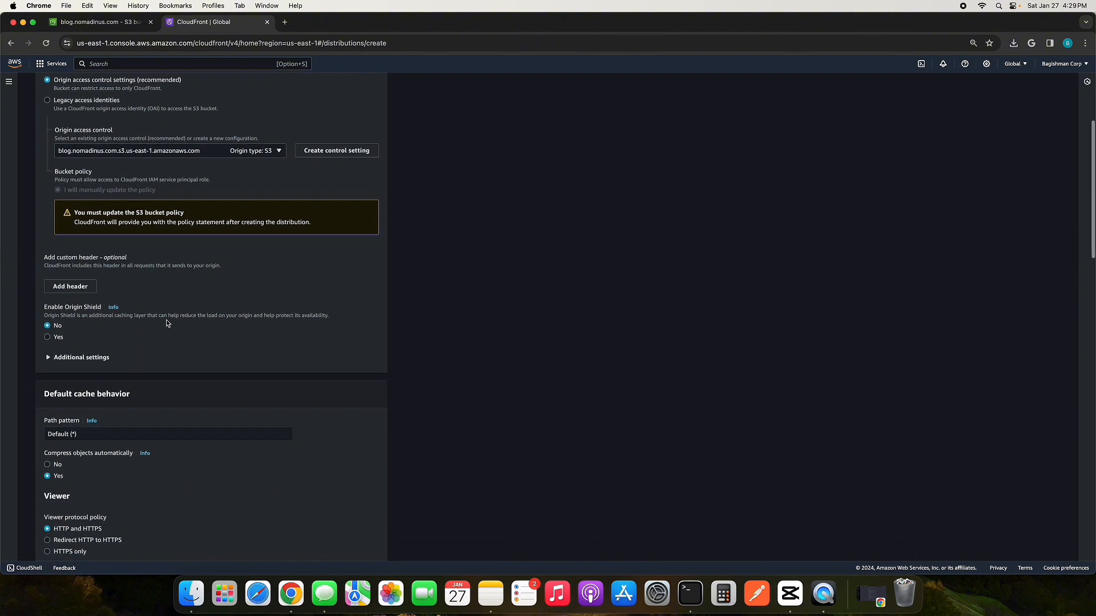
scroll(170, 371, down, 3)
scroll(171, 371, down, 3)
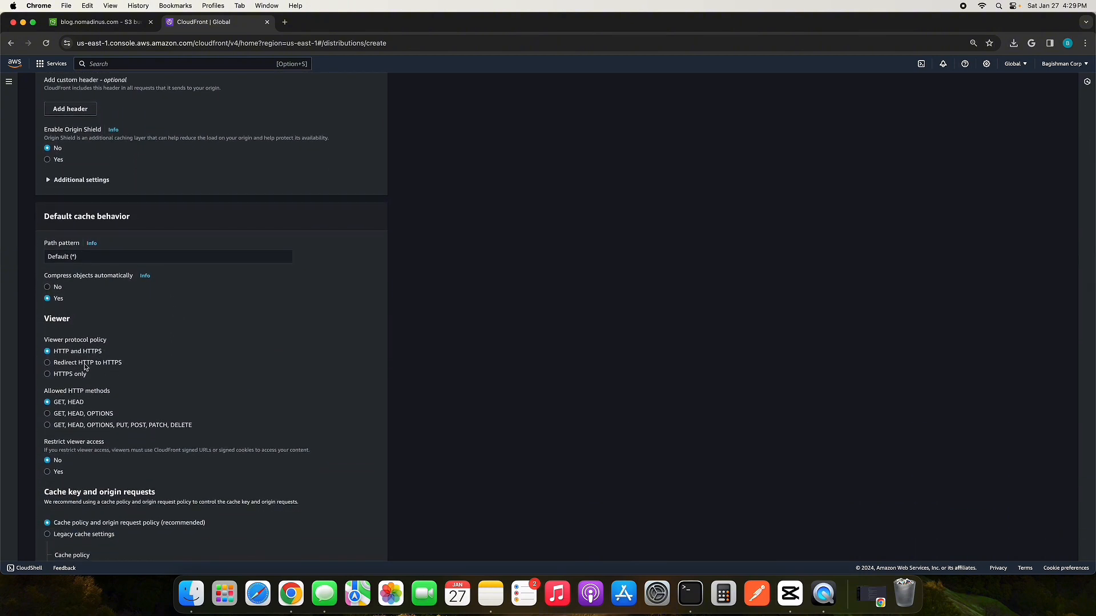
click(85, 364)
Step: Choose not to enable Web Application Firewall security protections for the distribution
scroll(231, 398, down, 3)
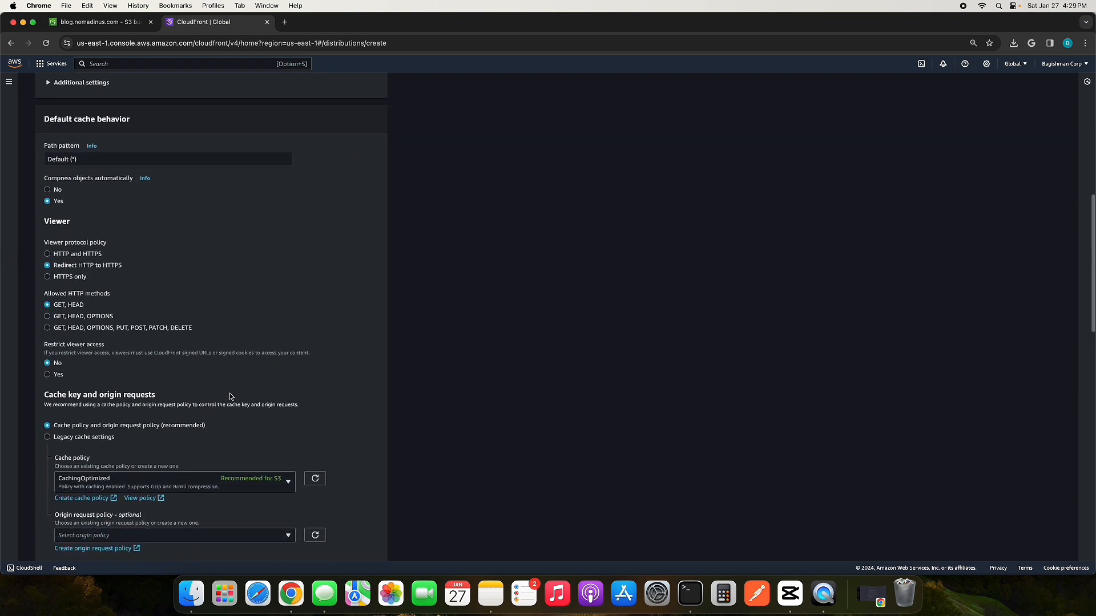
scroll(196, 343, down, 4)
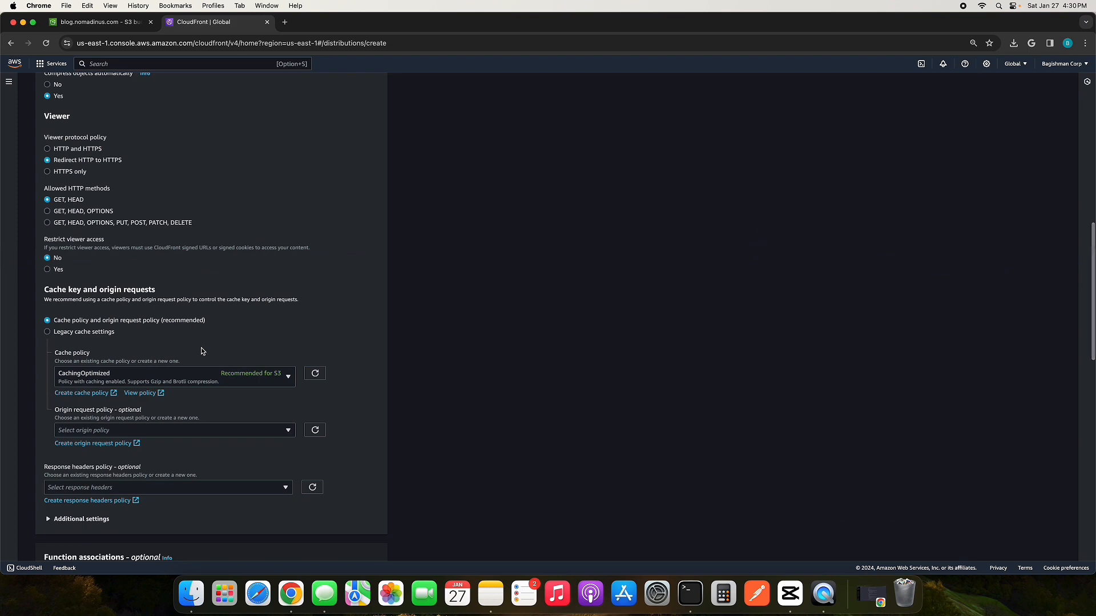
scroll(193, 345, down, 4)
scroll(234, 425, down, 9)
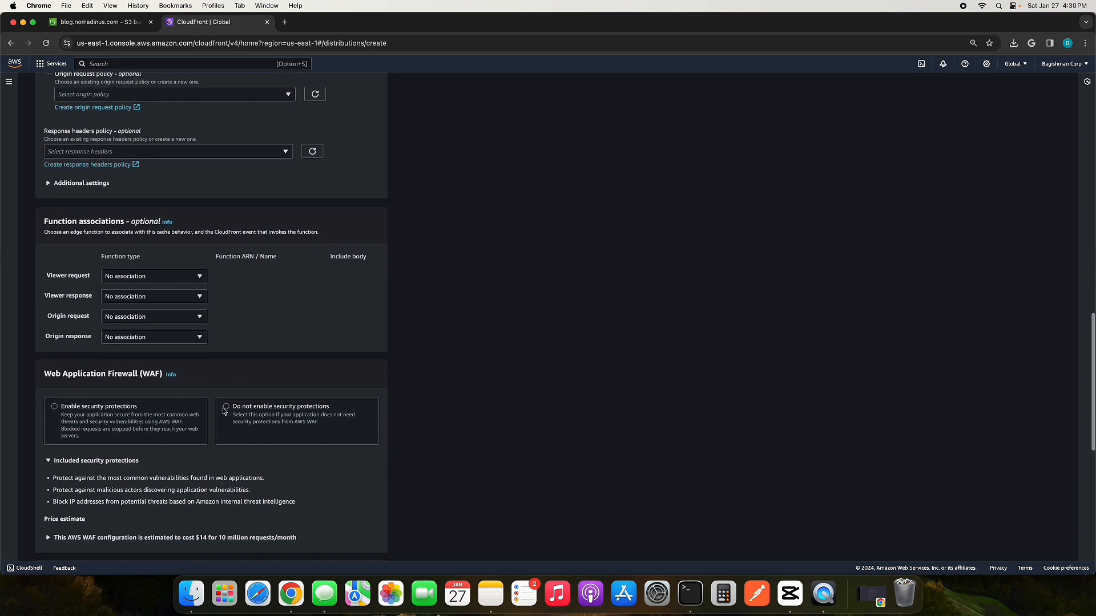
click(227, 412)
Step: Set the distribution's price class to use only North America and Europe
scroll(303, 439, down, 5)
scroll(303, 442, down, 3)
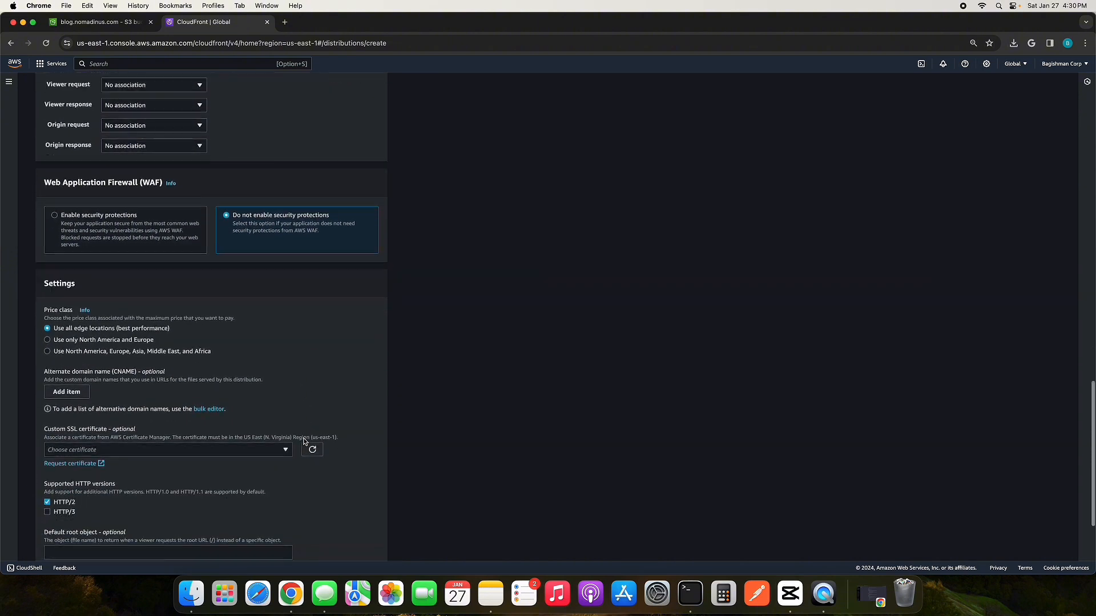
click(94, 336)
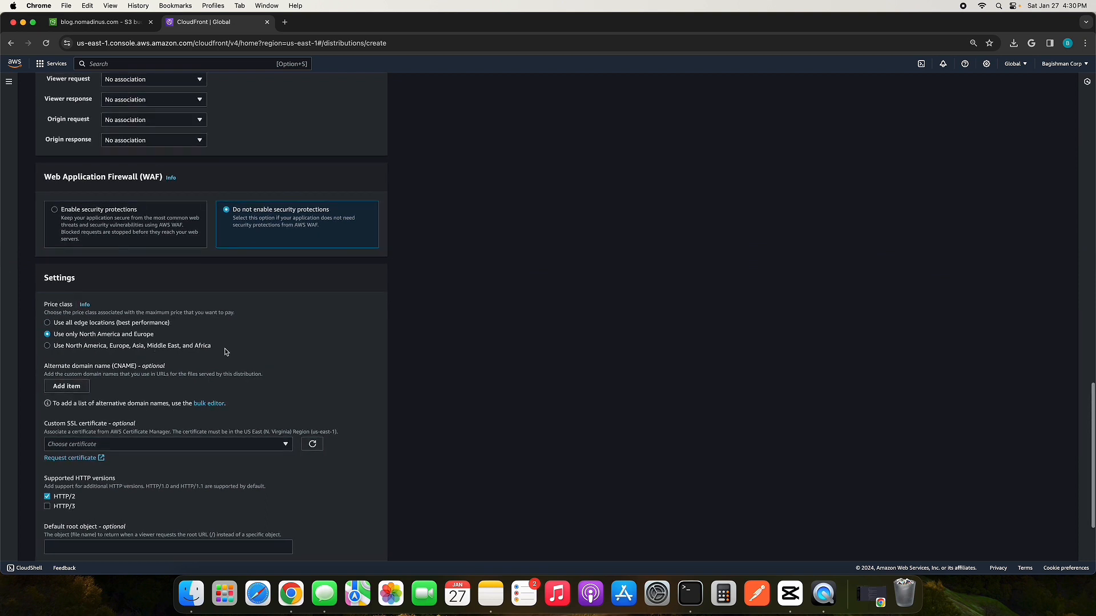
Step: Add blog.nomadinus.com as an alternate domain name (CNAME) for the distribution
scroll(259, 363, down, 2)
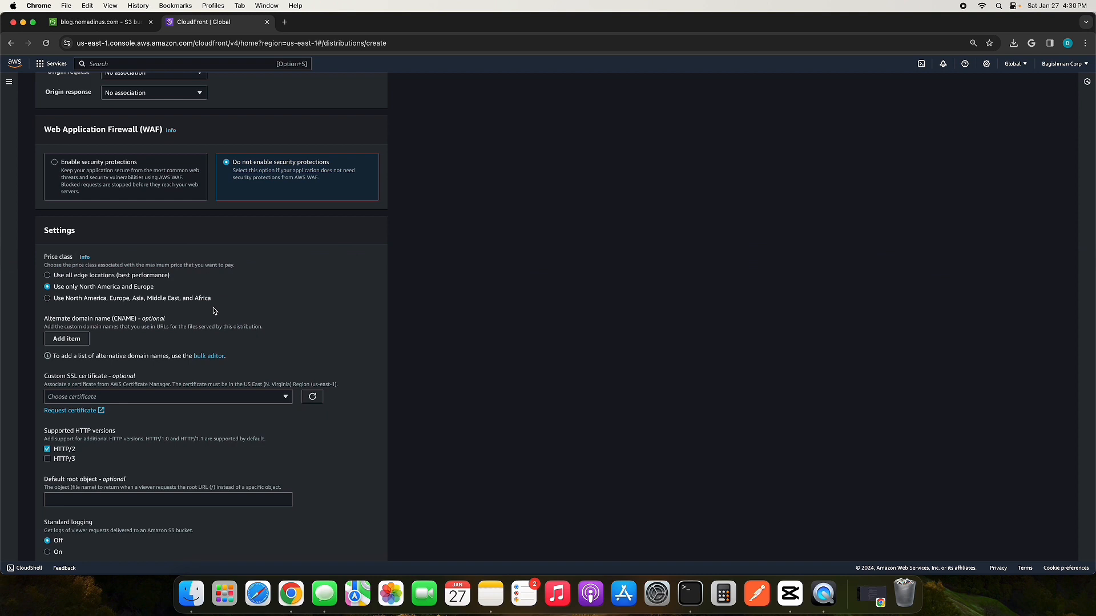
scroll(214, 310, down, 2)
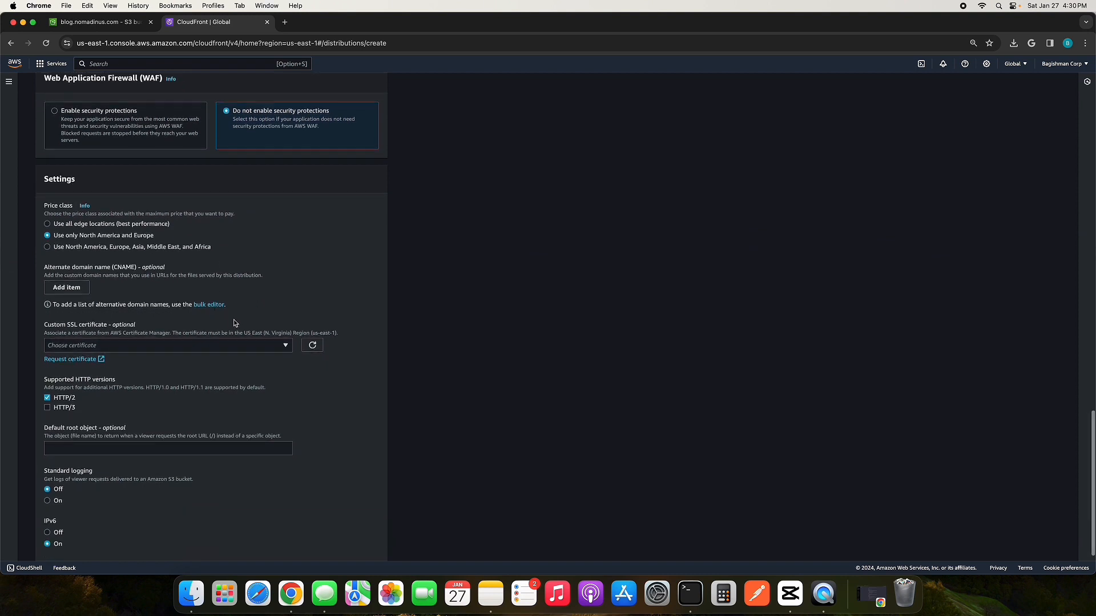
scroll(235, 321, down, 1)
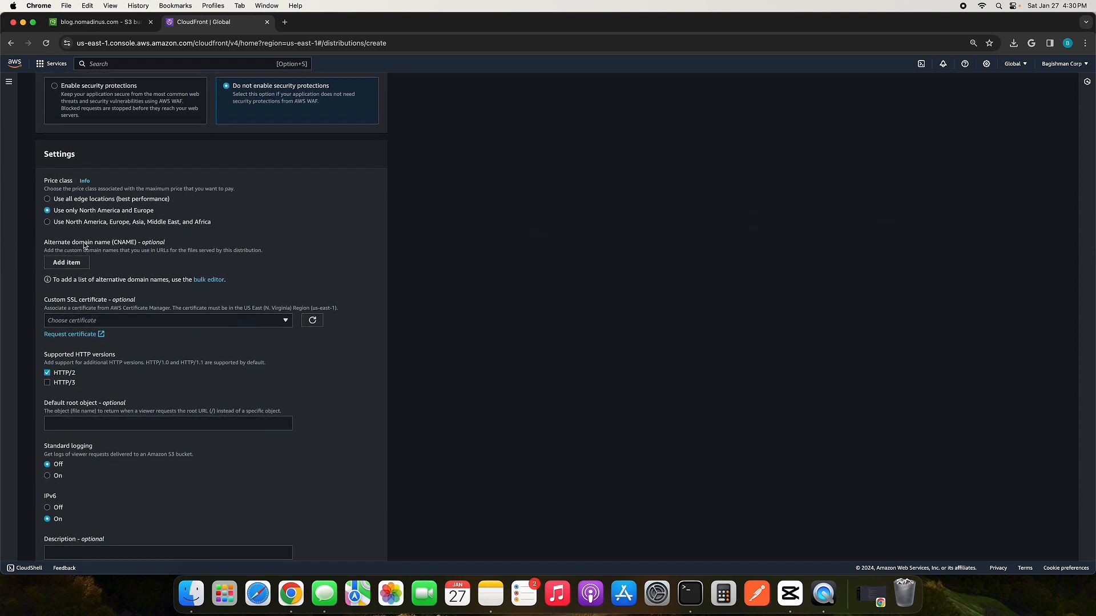
click(68, 262)
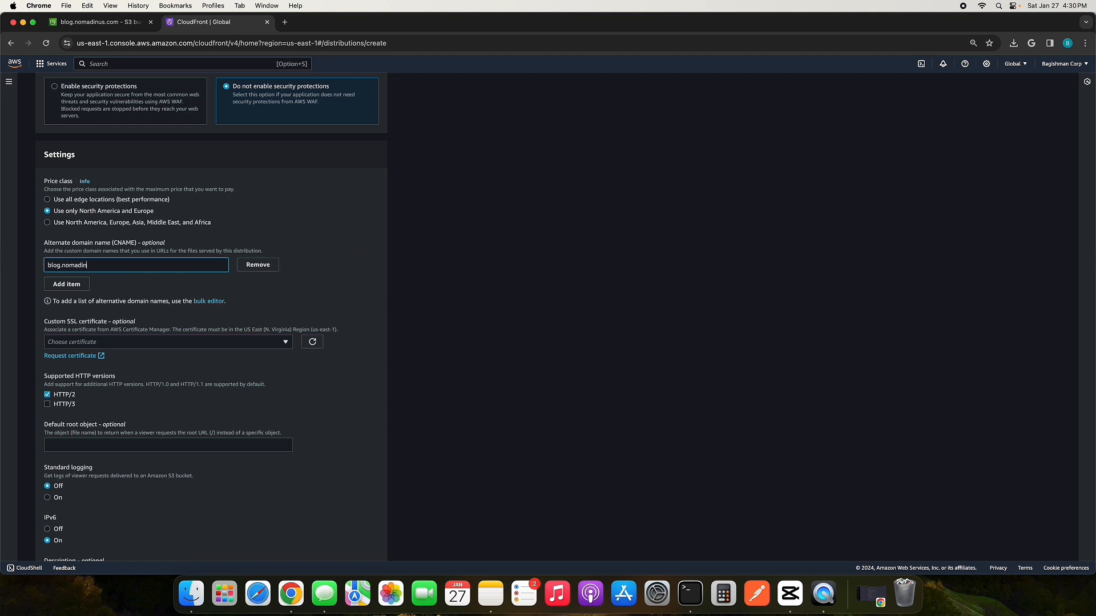
text(m)
click(272, 319)
scroll(229, 352, down, 1)
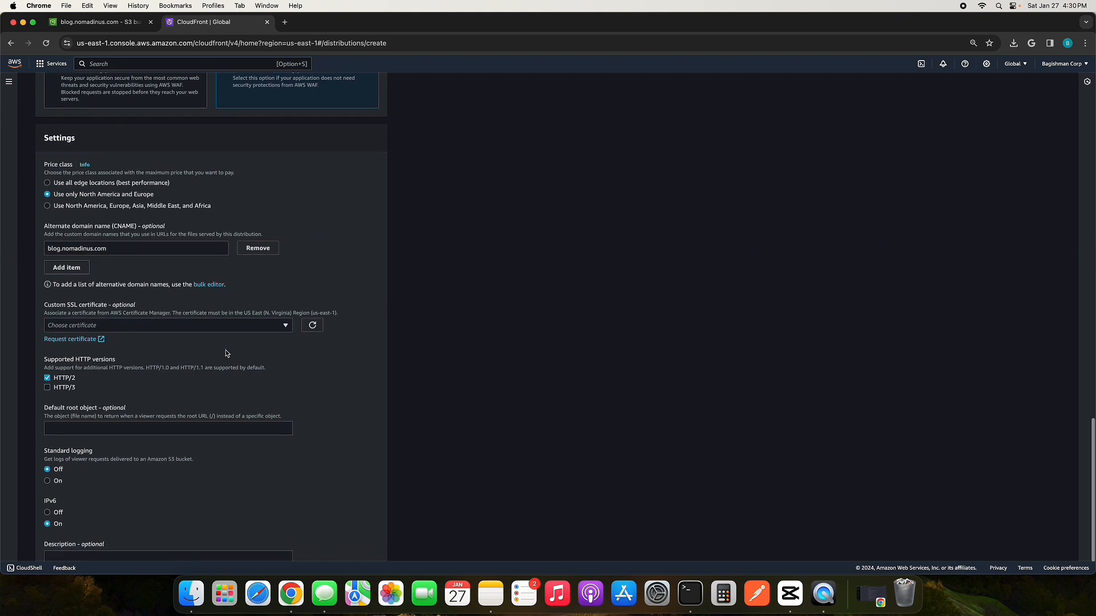
Step: Start a public certificate request for the custom SSL certificate with blog.nomadinus.com as its fully qualified domain name
click(205, 327)
click(337, 369)
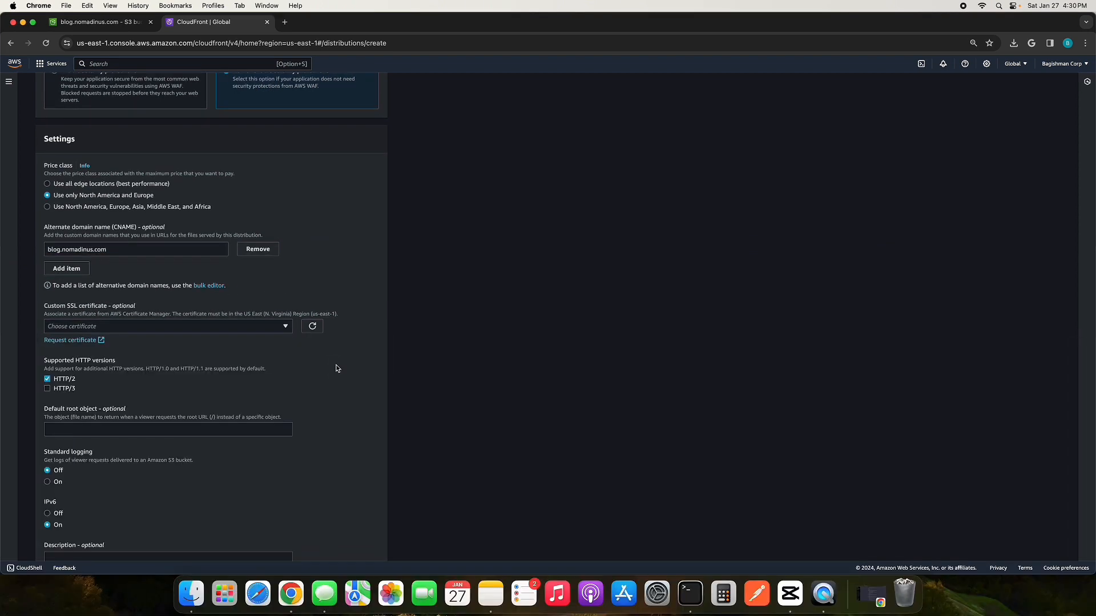
click(85, 340)
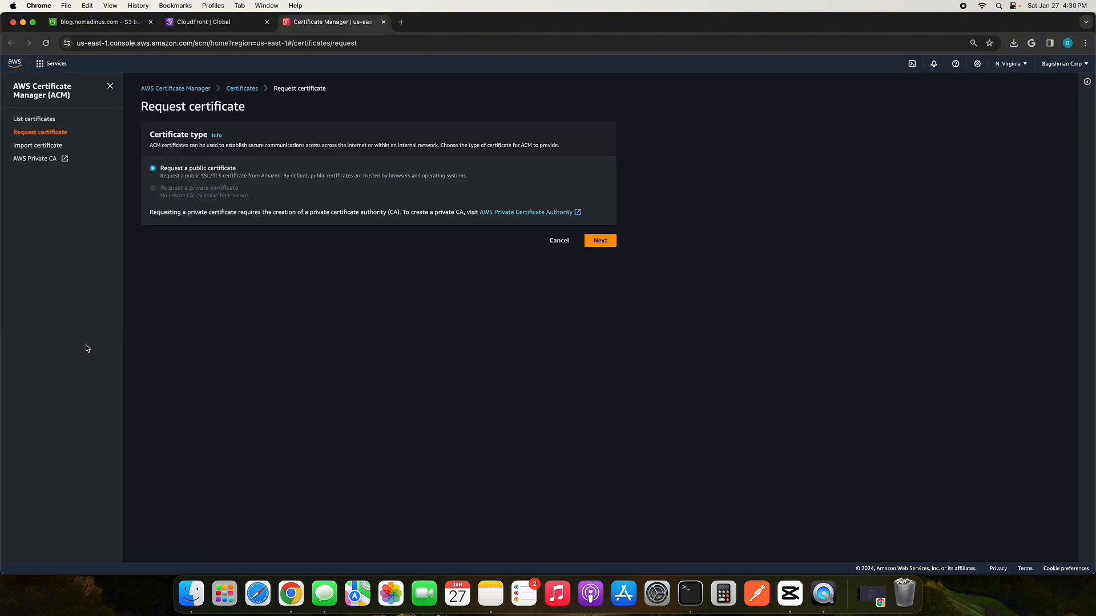
click(610, 246)
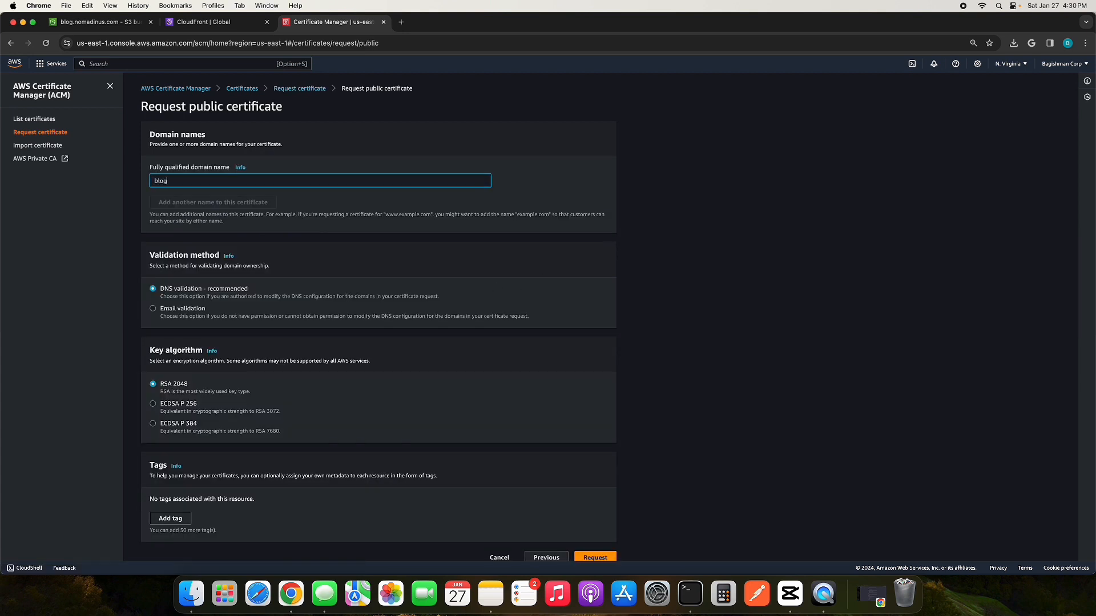
text(blog.nomad)
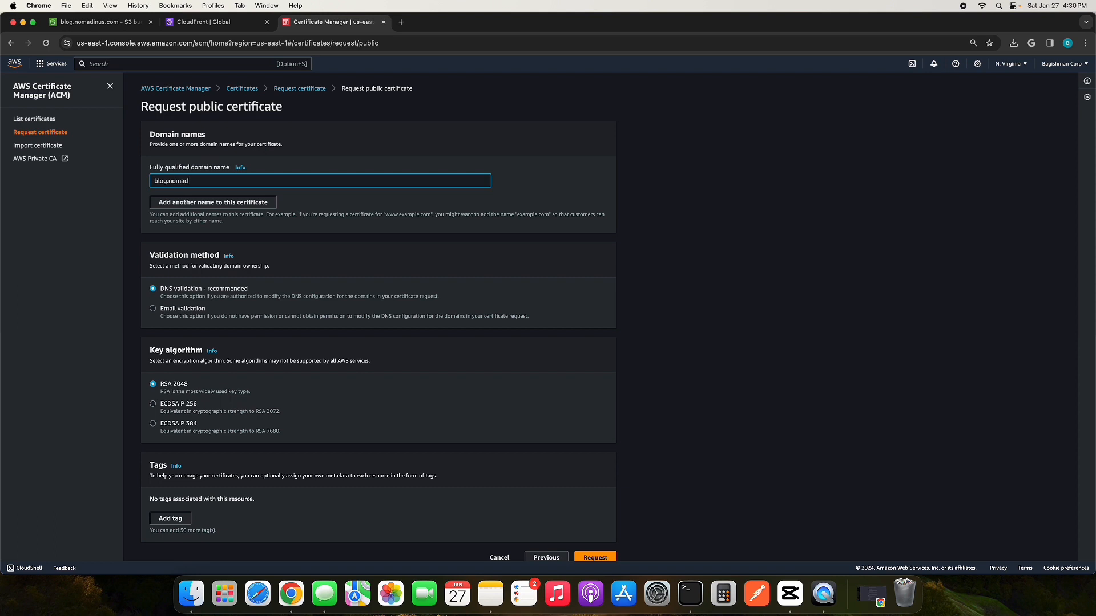
text(inus.com)
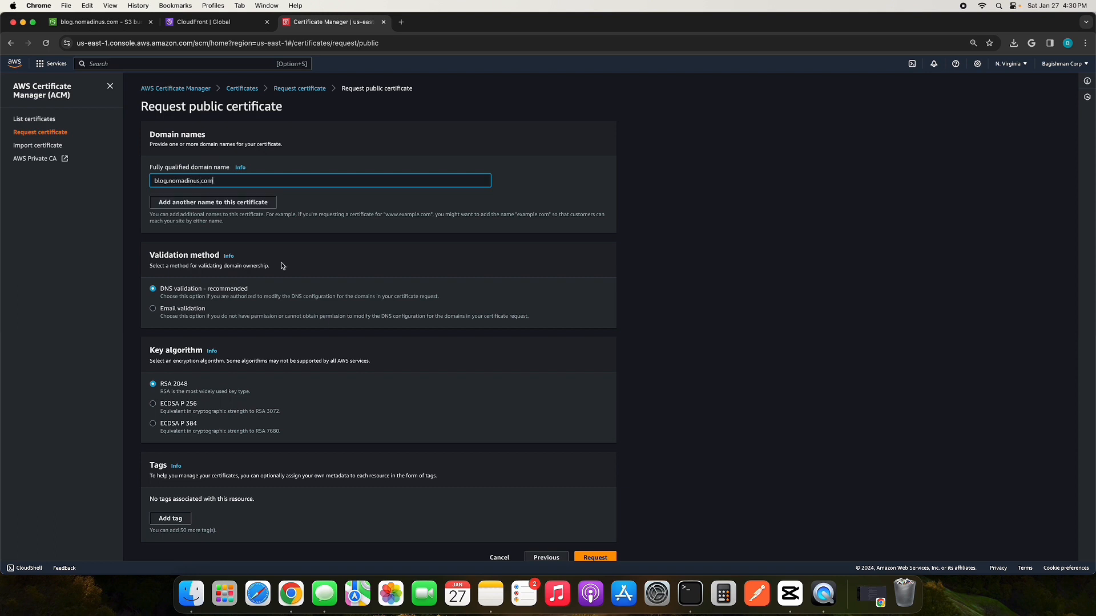
click(246, 205)
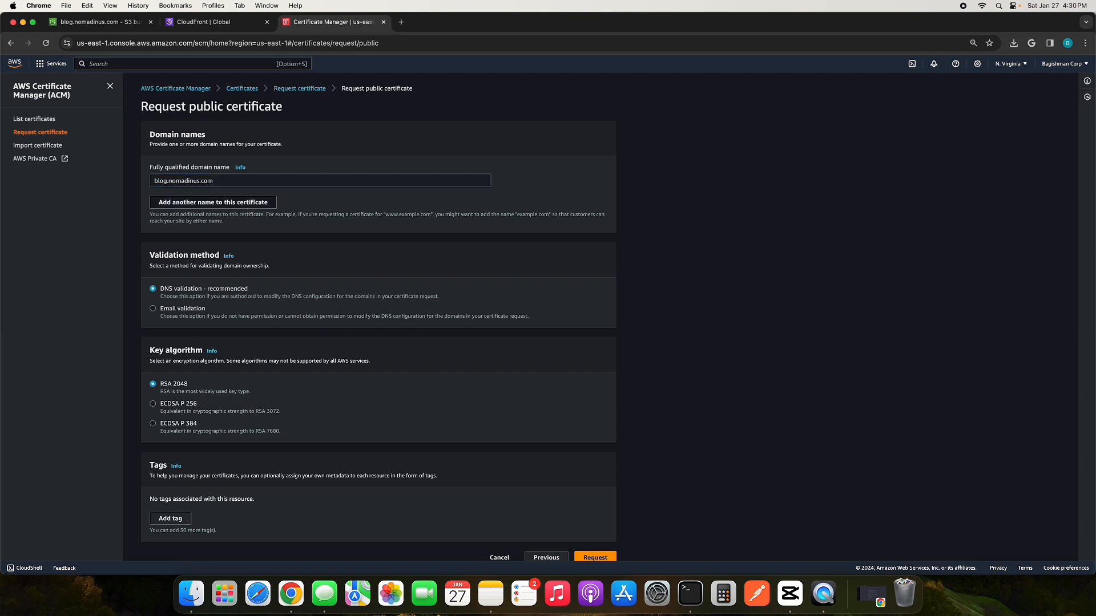
text(www)
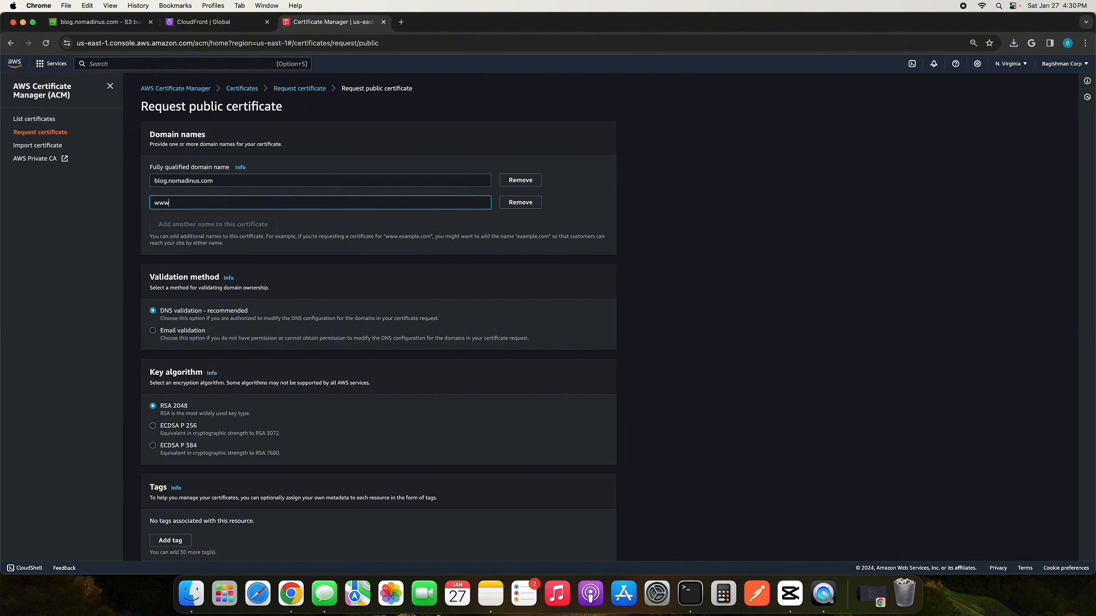
text(.blog.nomadin)
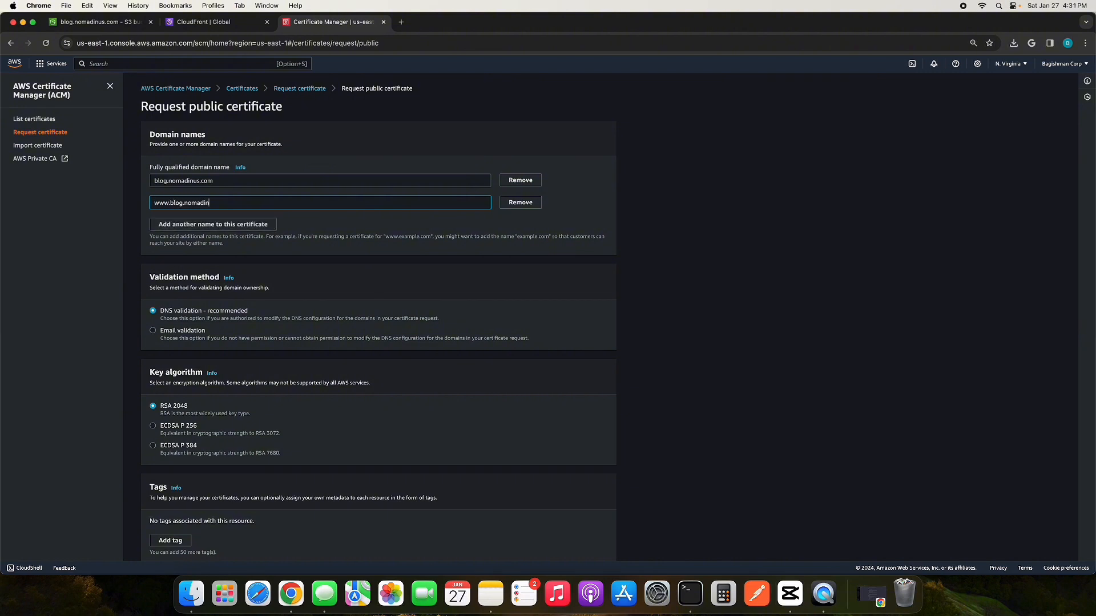
text(us.com)
click(638, 374)
scroll(597, 351, down, 2)
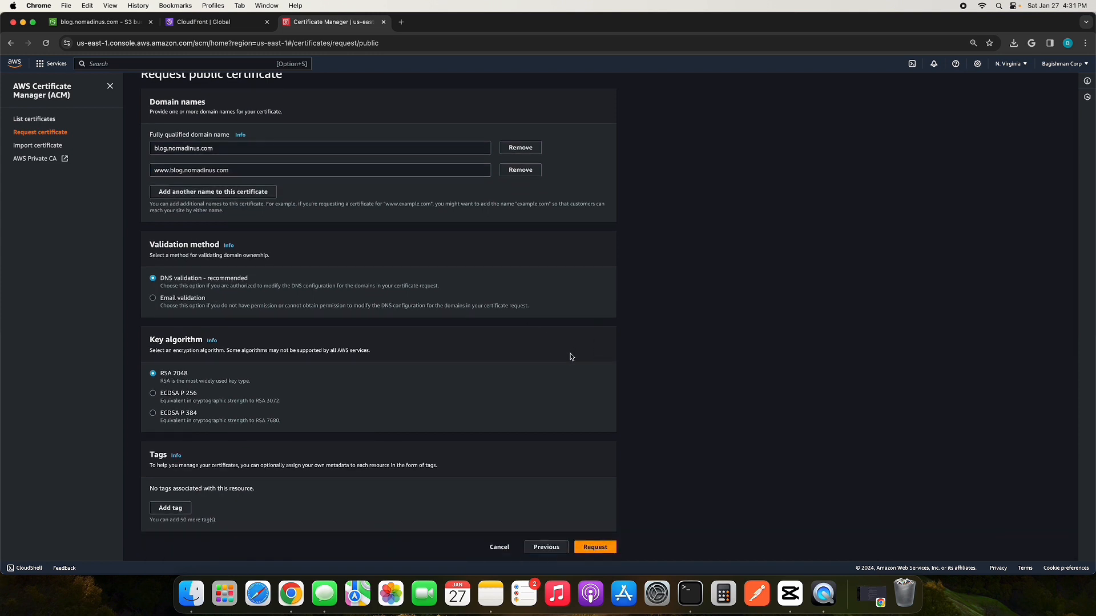
click(596, 548)
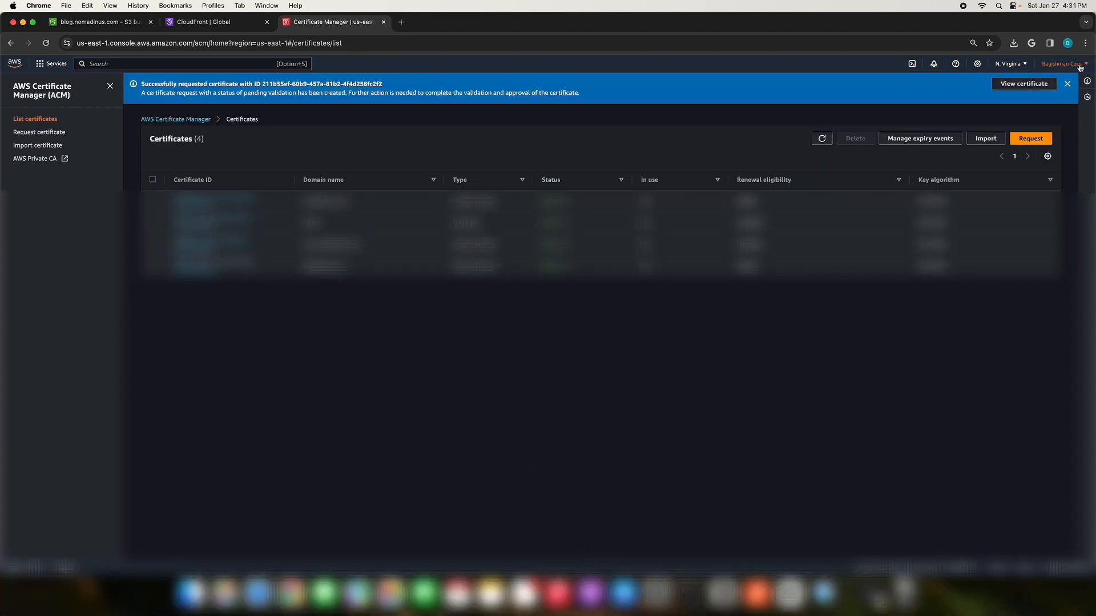
Step: Create the requested certificate's DNS validation records for both domains in Route 53 and check them in the nomadinus.com hosted zone
click(1034, 84)
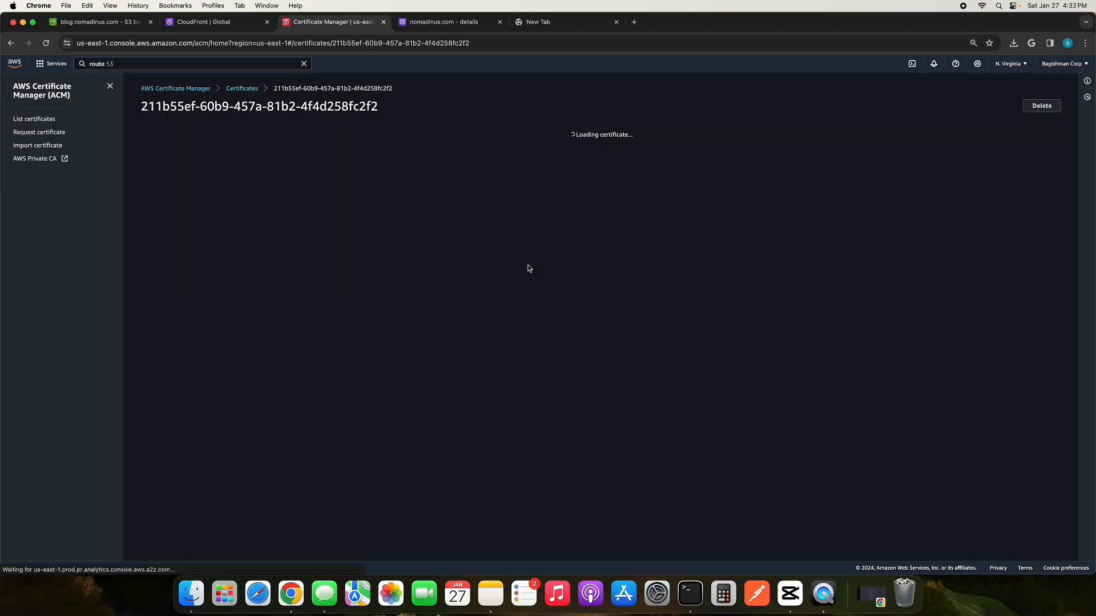
scroll(565, 280, down, 1)
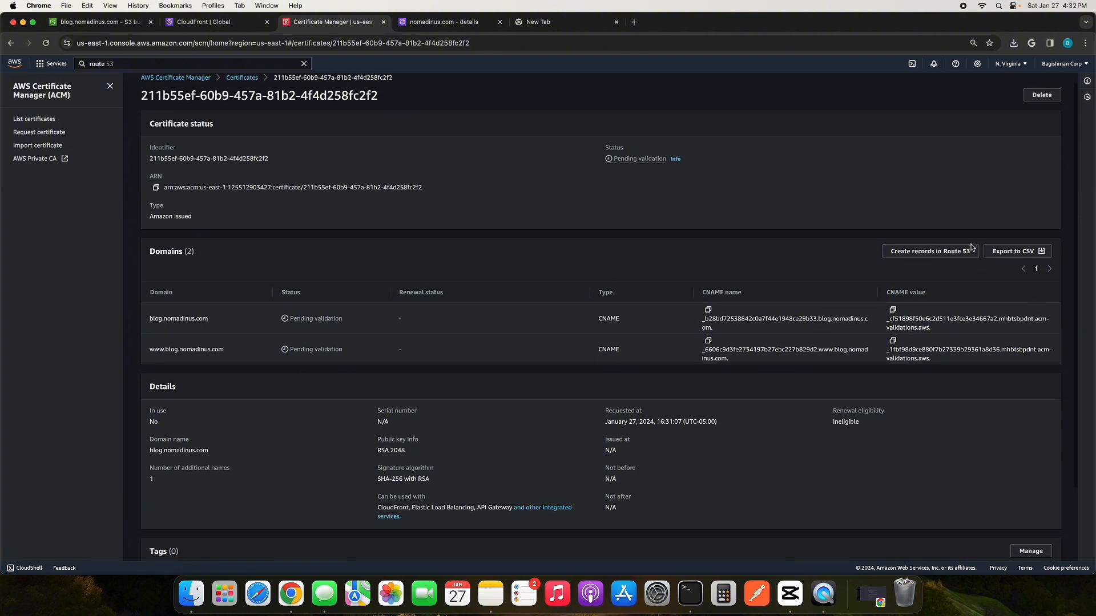
click(950, 253)
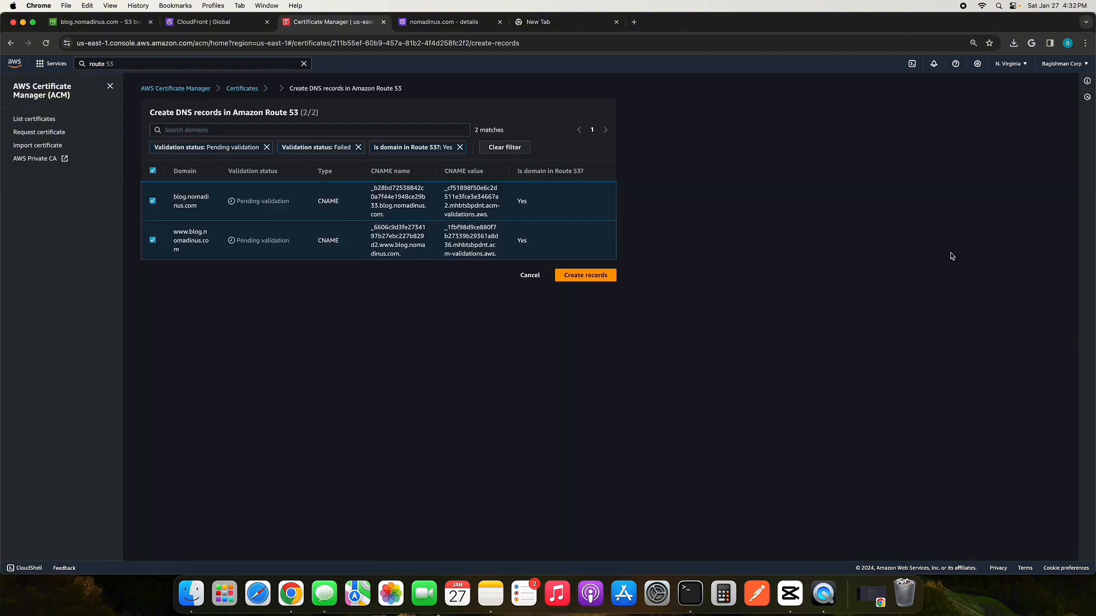
click(594, 280)
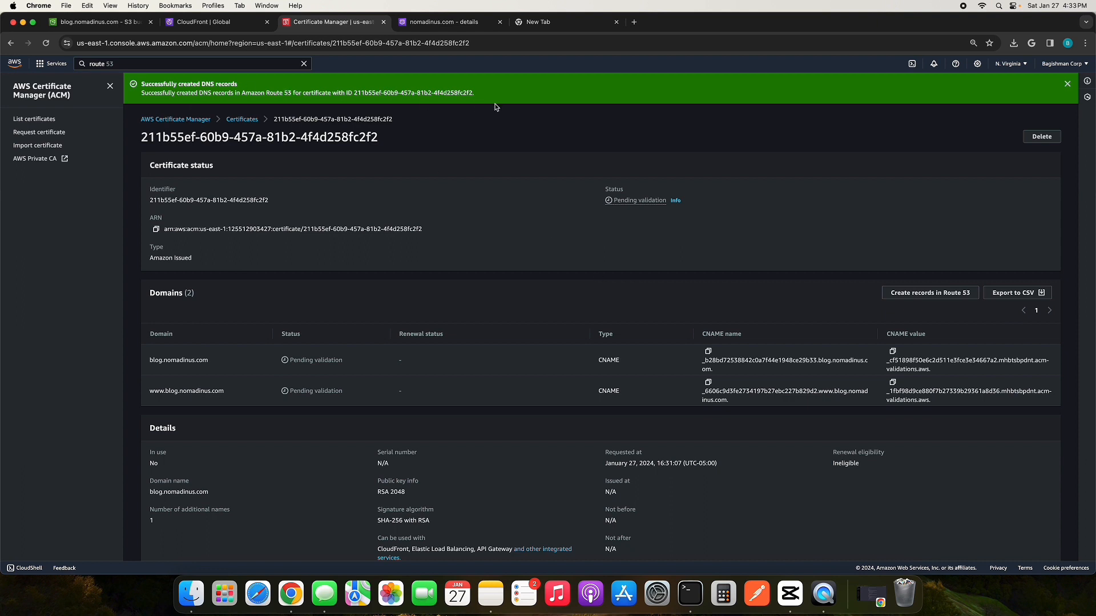
click(616, 22)
click(440, 22)
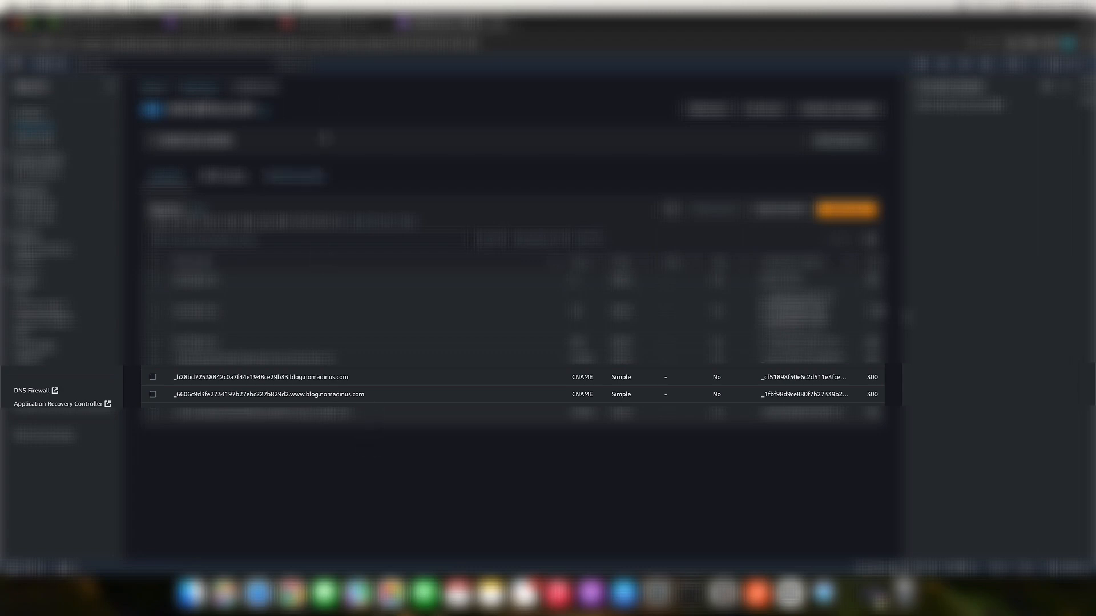
Step: Assign the blog.nomadinus.com certificate as the distribution's custom SSL certificate and set its default root object to index.html
click(234, 22)
scroll(294, 268, down, 1)
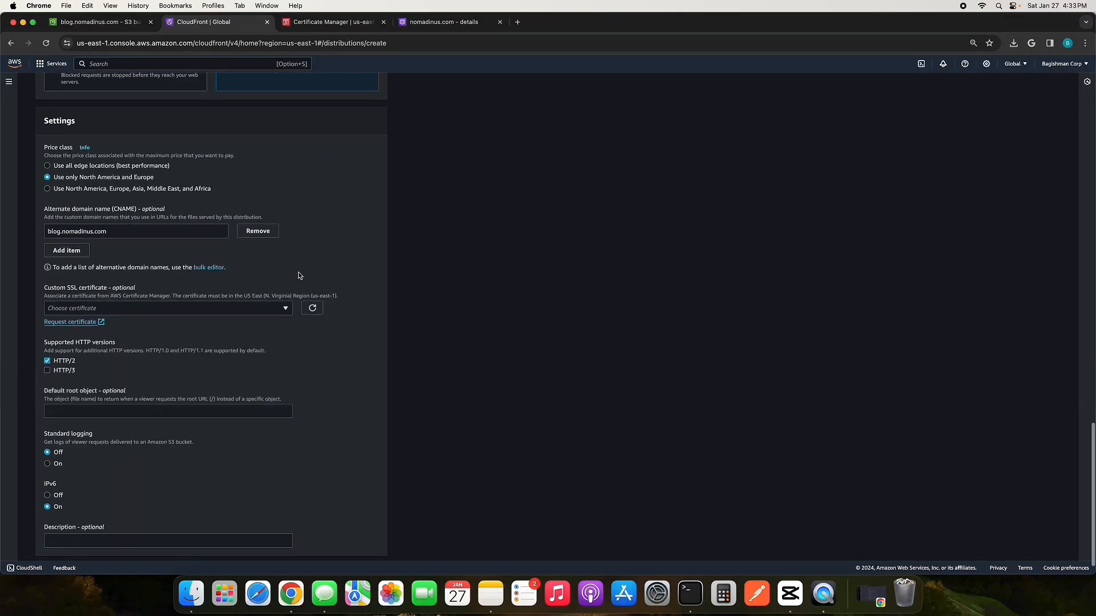
click(286, 308)
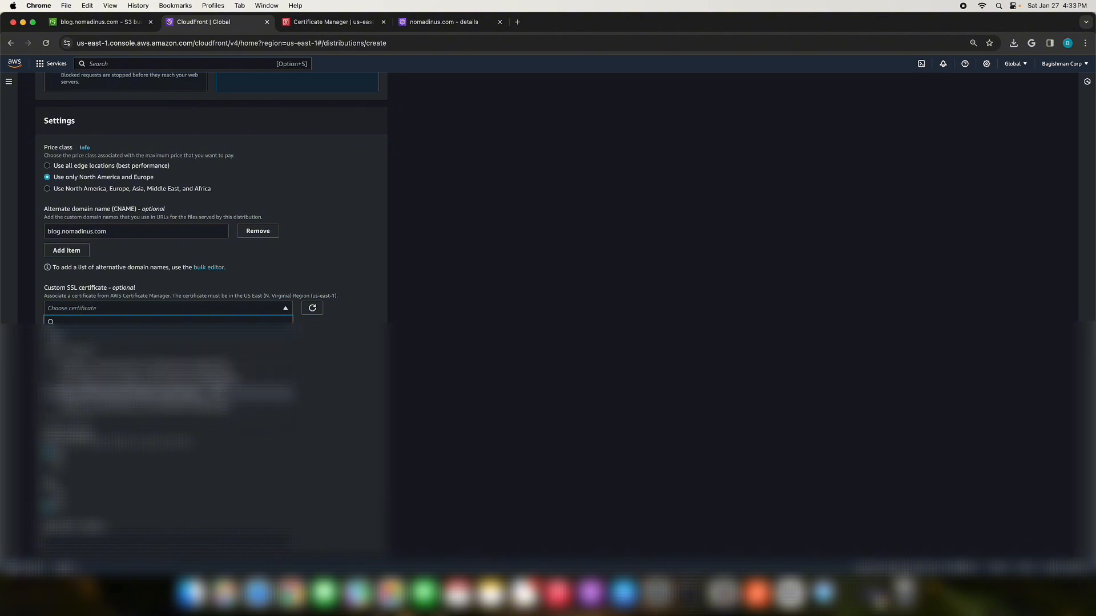
click(308, 334)
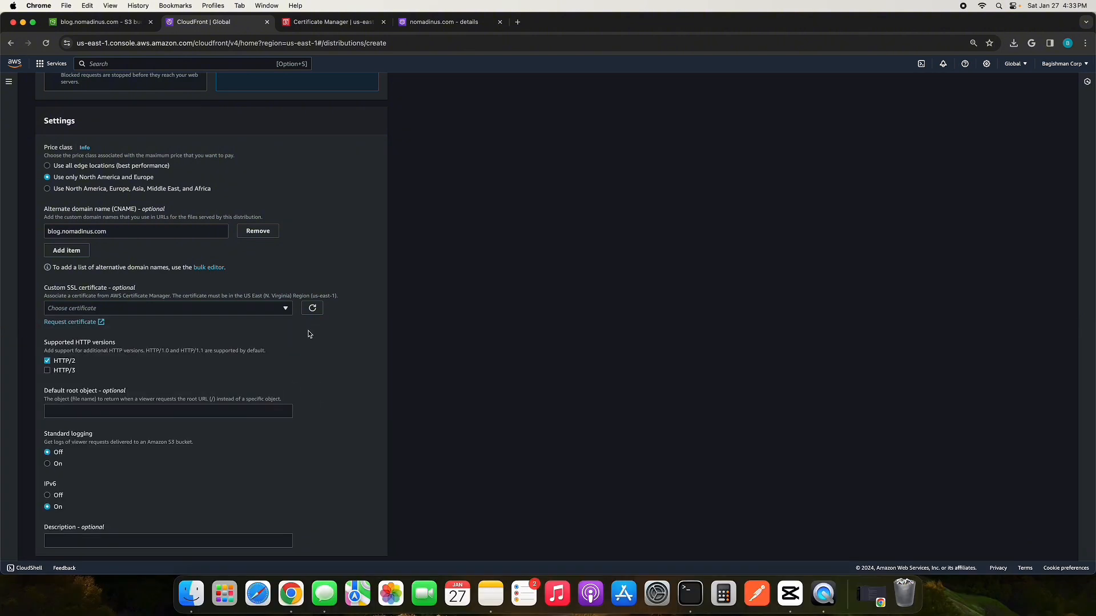
click(289, 308)
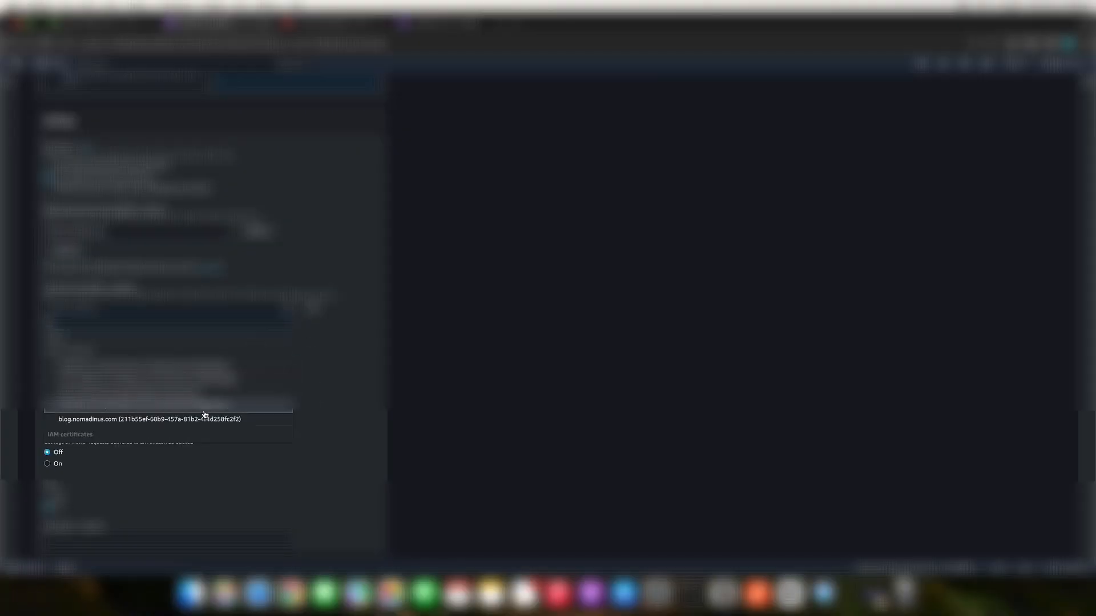
click(159, 424)
scroll(308, 425, down, 6)
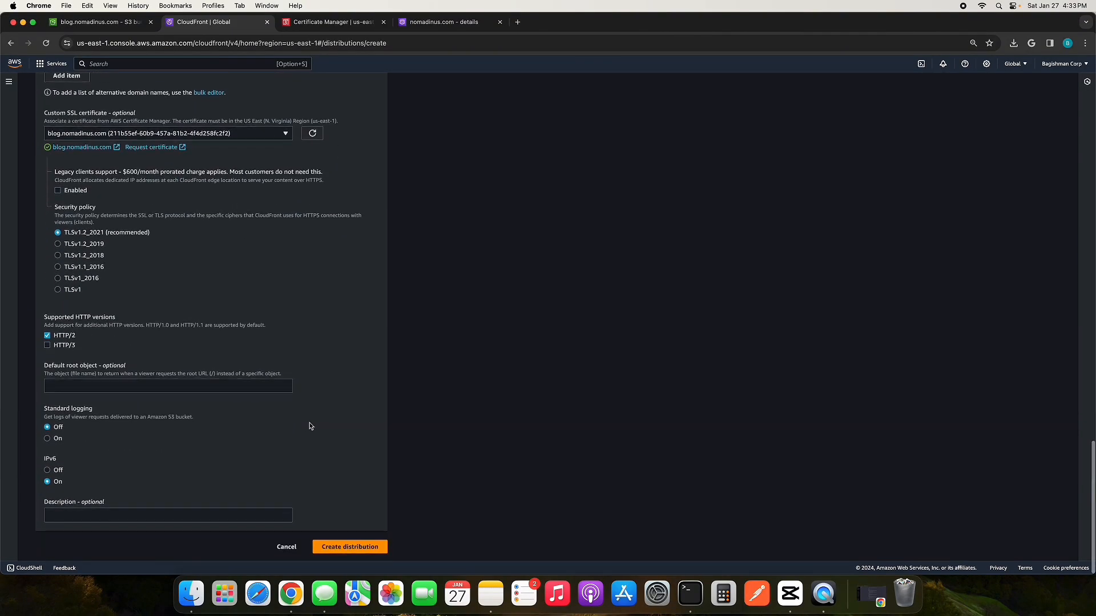
click(205, 389)
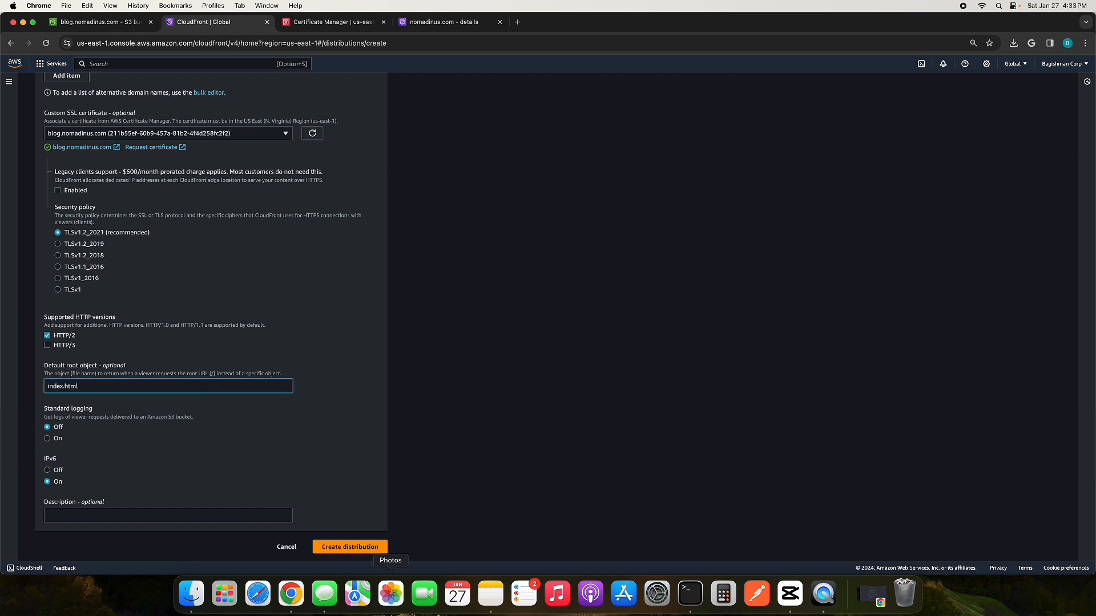
Step: Create the CloudFront distribution and copy the bucket policy it provides for origin access
click(358, 548)
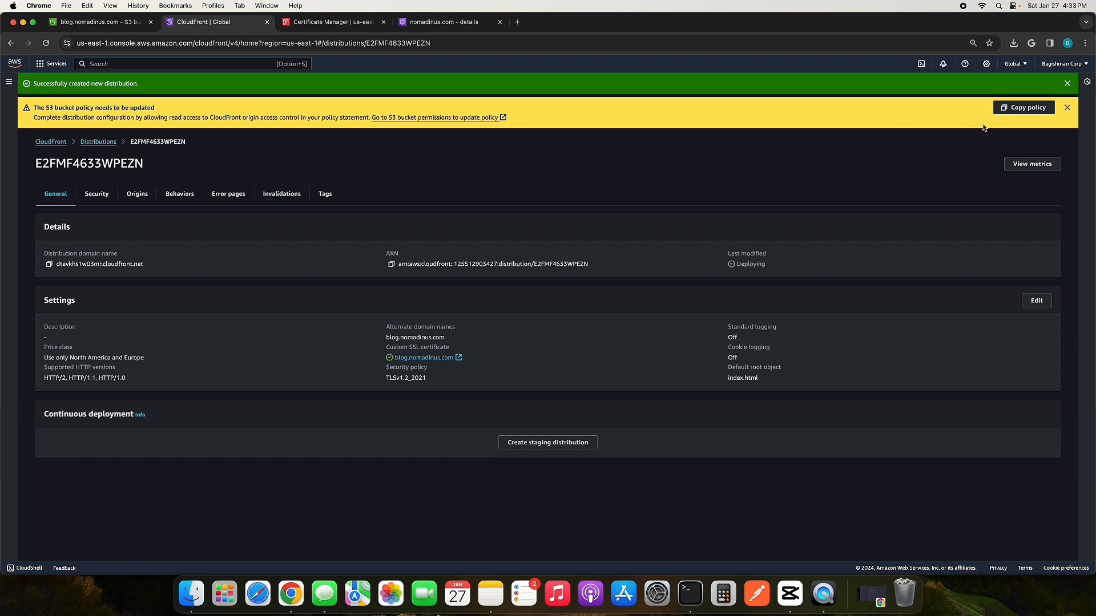
click(1029, 109)
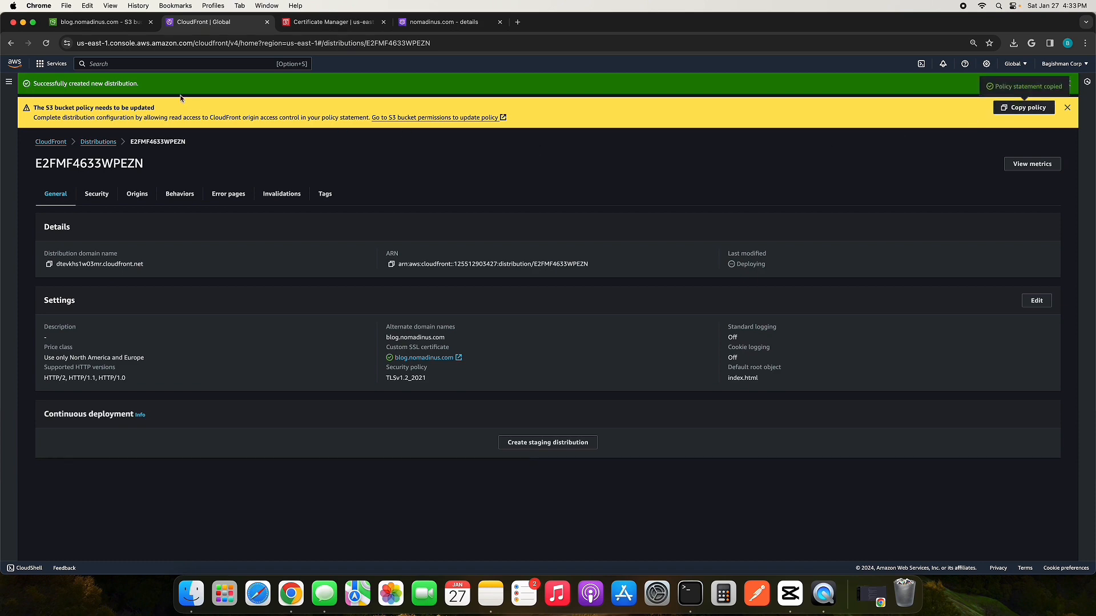
Step: Paste the copied CloudFront access policy as the bucket policy of the blog.nomadinus.com S3 bucket and save it
click(112, 22)
click(642, 412)
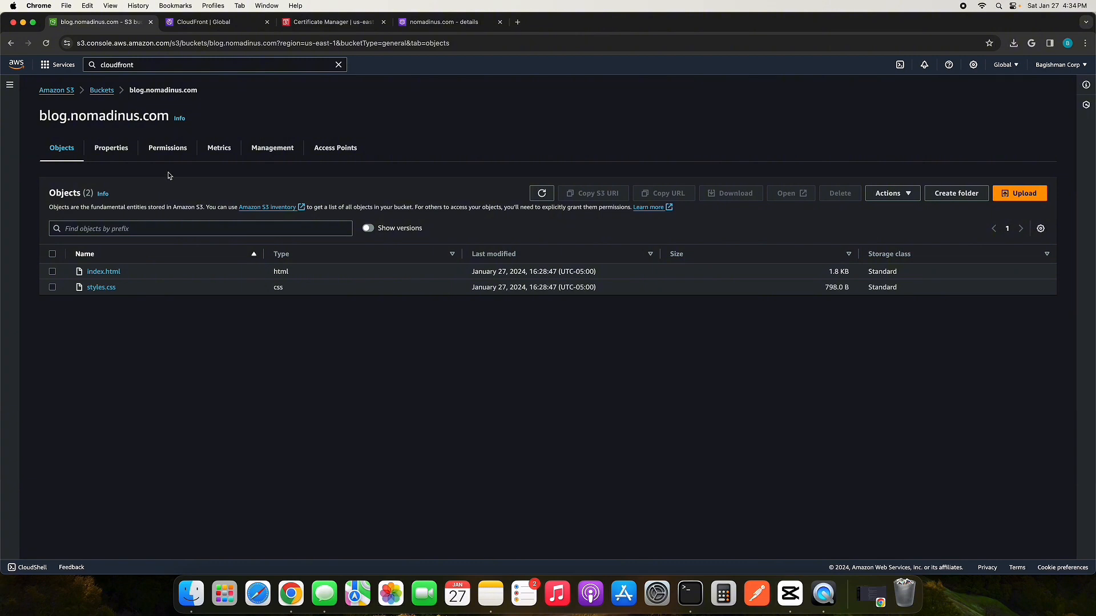
click(174, 152)
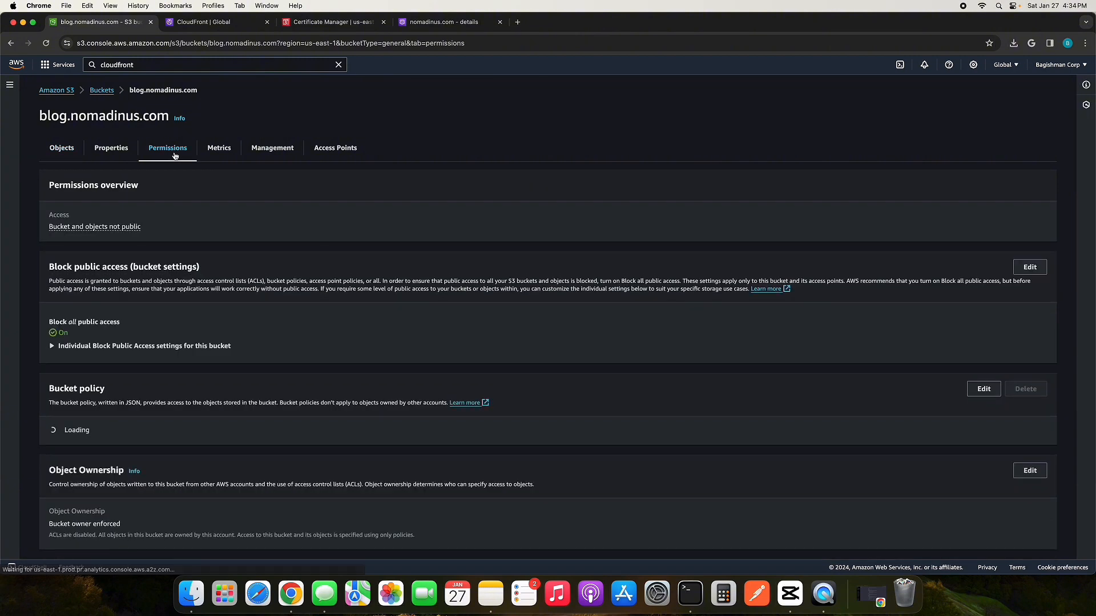
scroll(169, 348, down, 1)
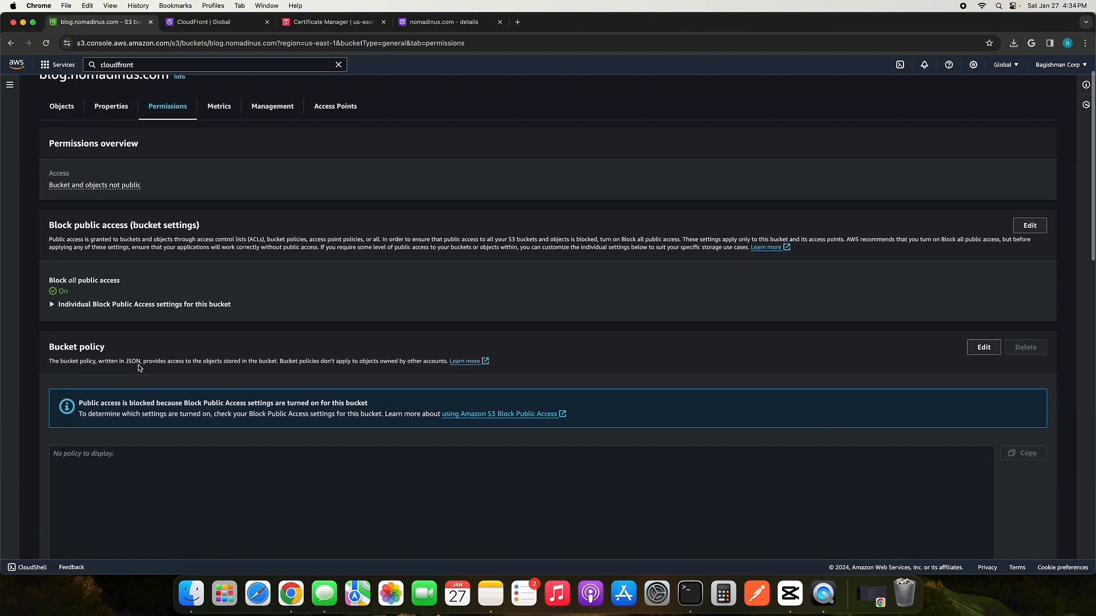
scroll(140, 368, down, 1)
click(983, 305)
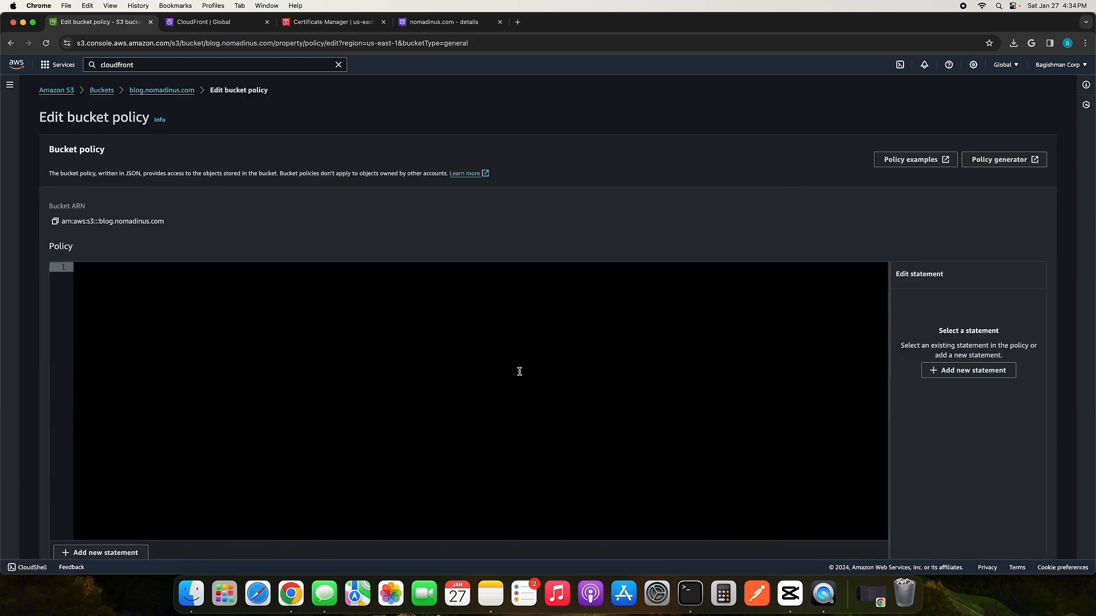
key(super+v)
scroll(516, 370, down, 3)
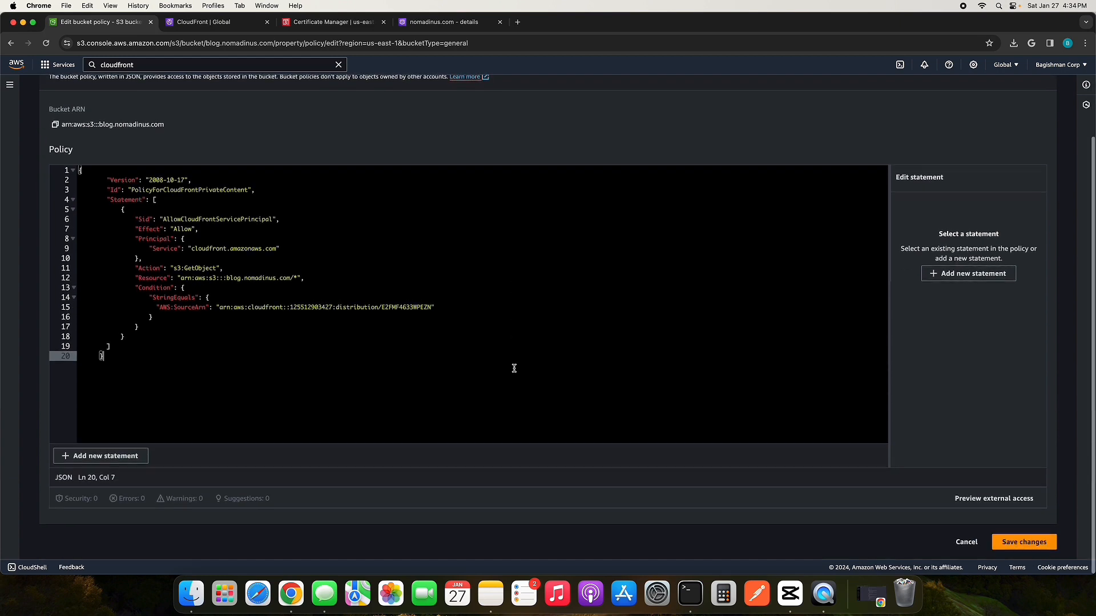
click(1005, 551)
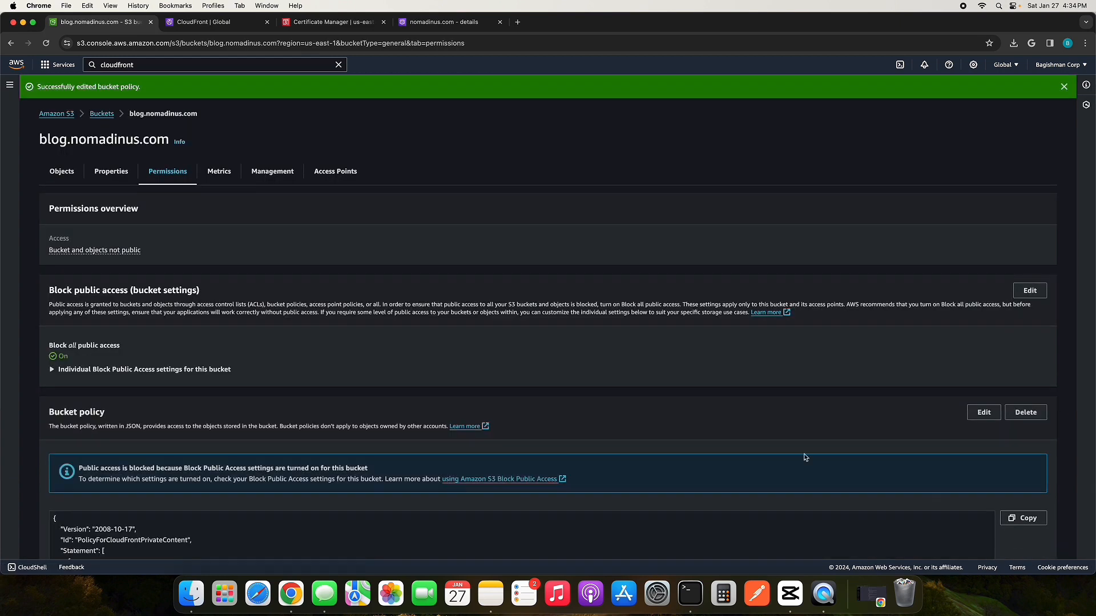
Step: Reload the new CloudFront distribution's details to check whether it is still deploying
click(200, 21)
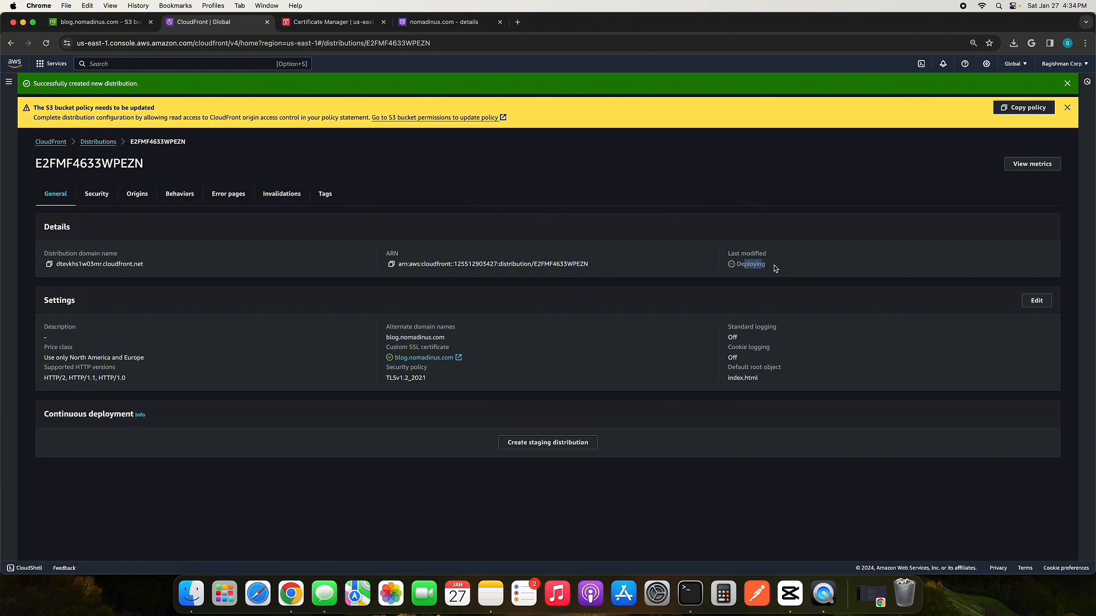
click(45, 43)
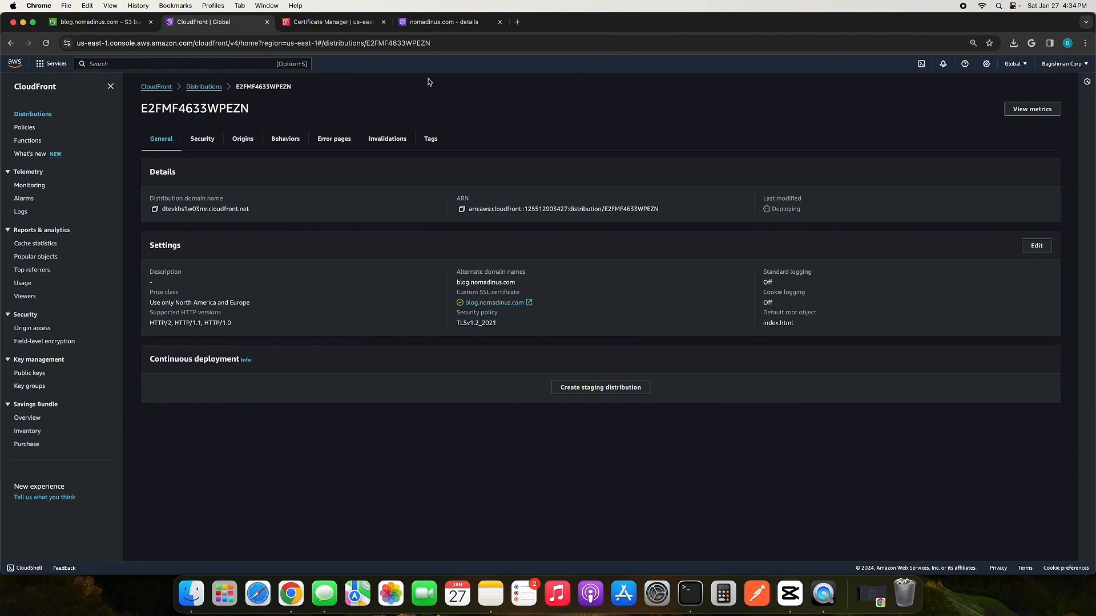
Step: Start a record named blog in the nomadinus.com hosted zone in Route 53, keeping type A and enabling Alias
click(450, 22)
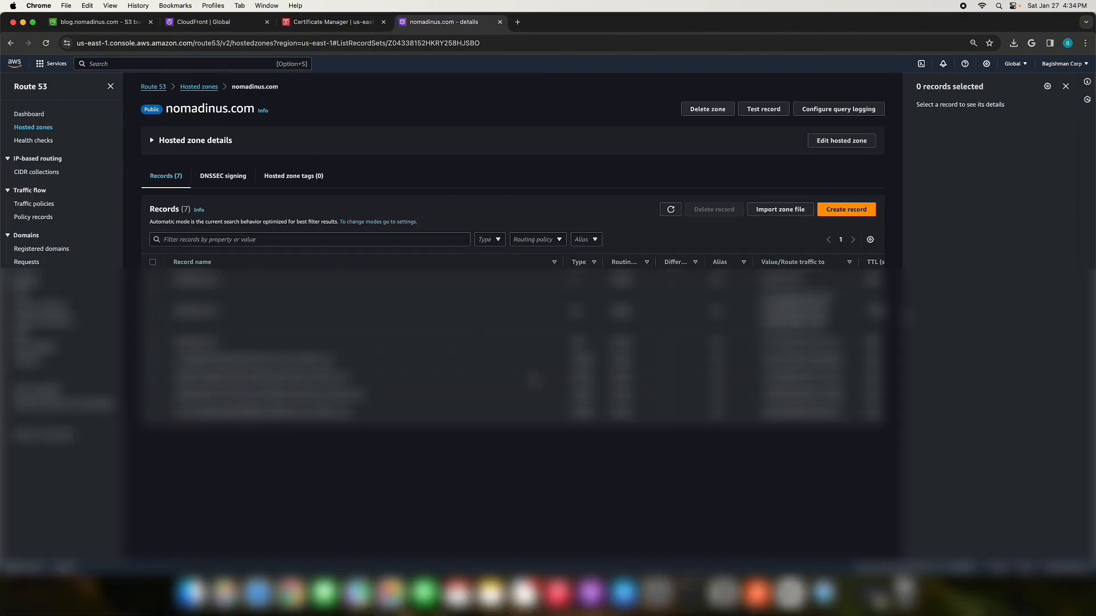
click(852, 211)
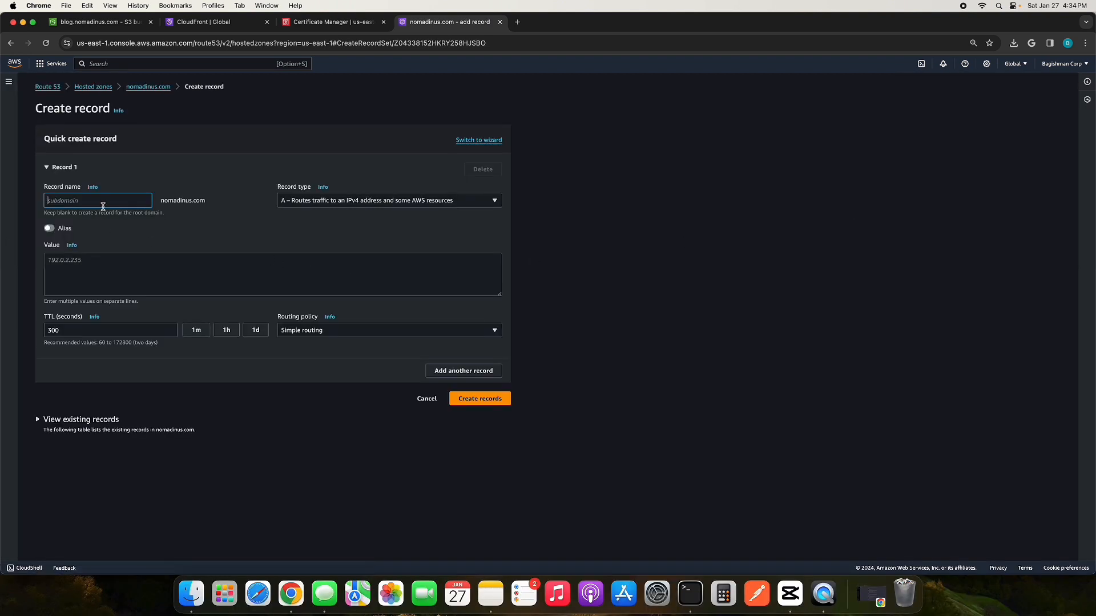
text(blog)
click(271, 234)
click(345, 207)
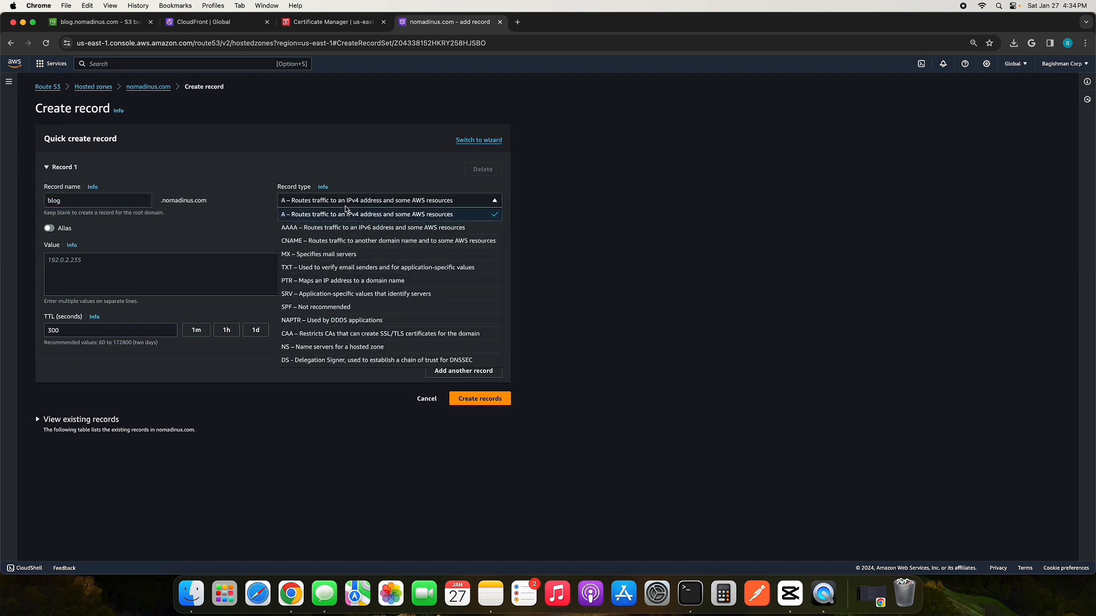
click(345, 207)
click(50, 229)
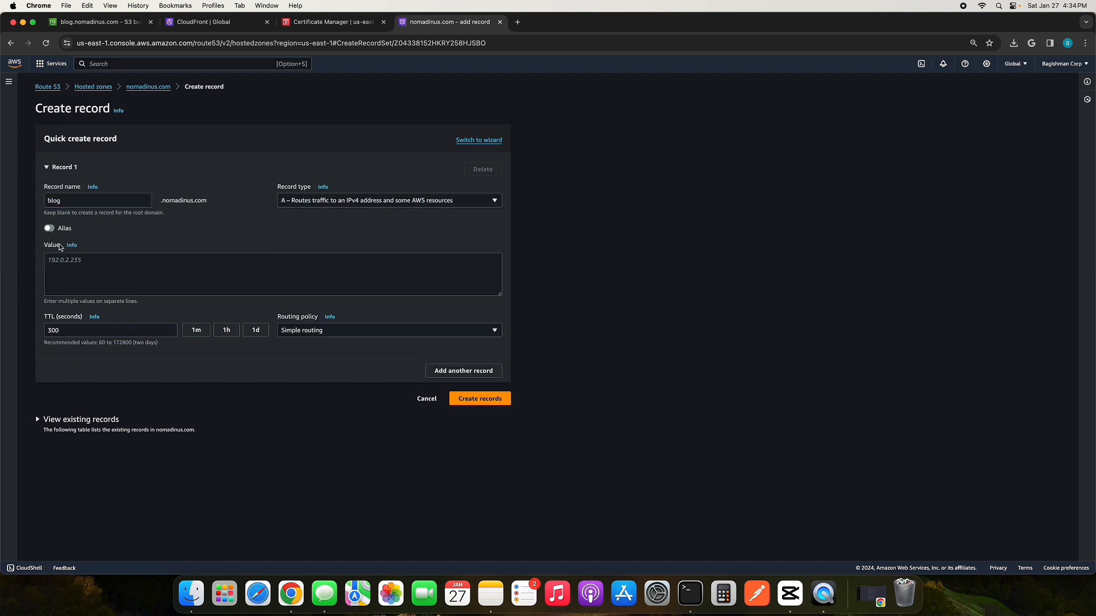
Step: Route the alias record's traffic to the blog.nomadinus.com CloudFront distribution and create the record with simple routing
click(97, 260)
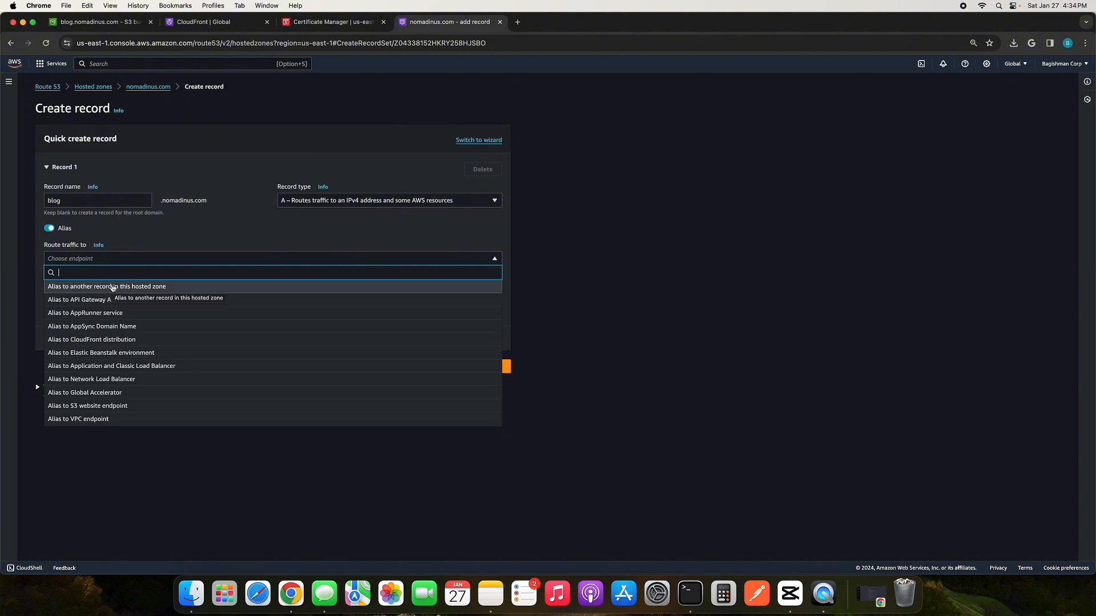
text(clou)
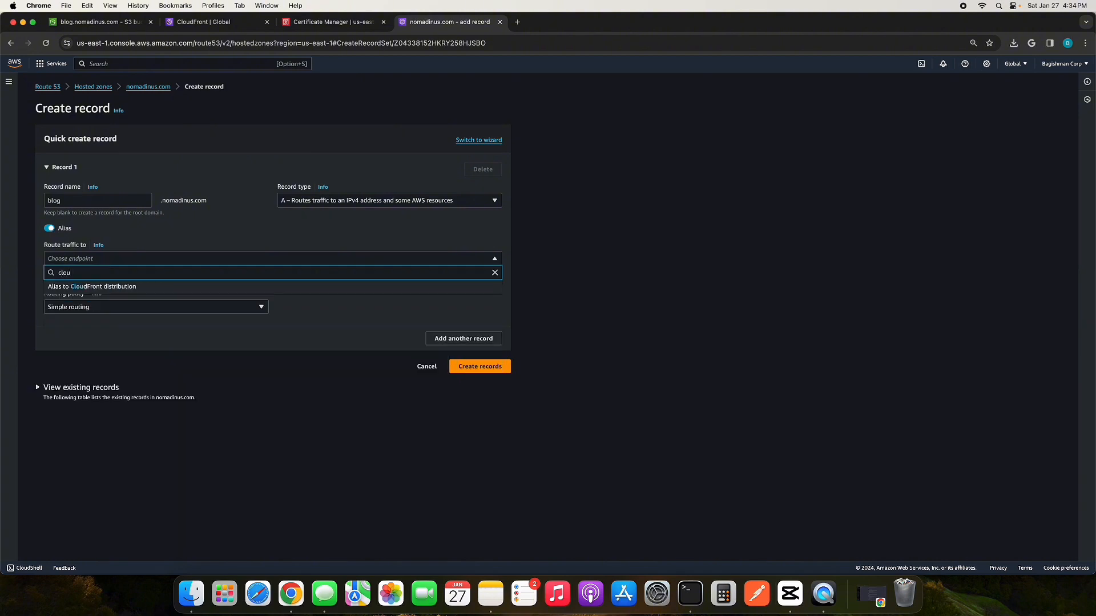
key(Down)
key(Return)
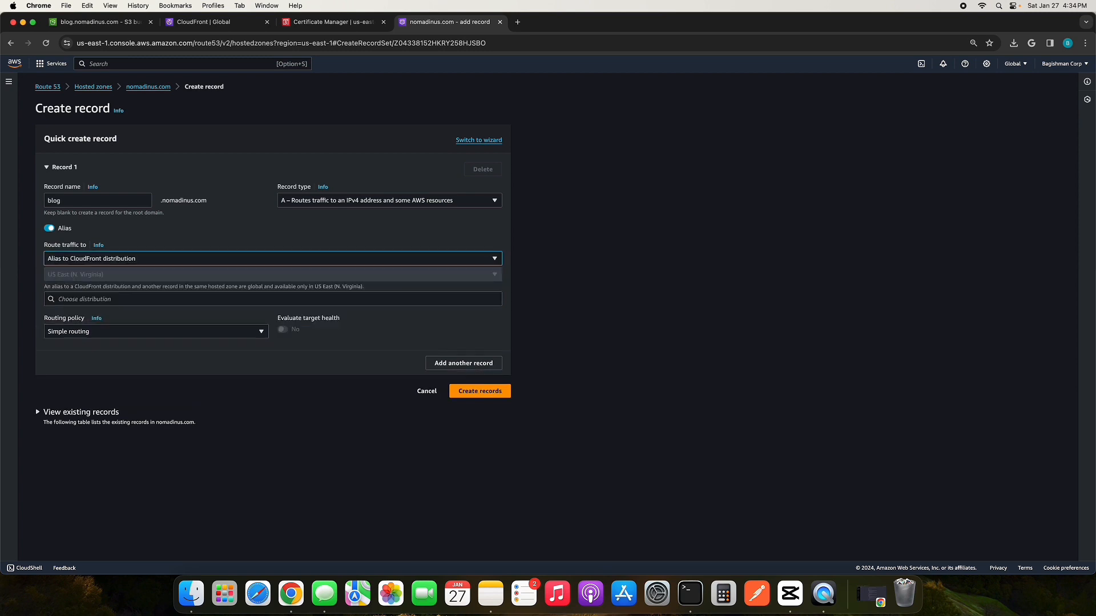
click(79, 299)
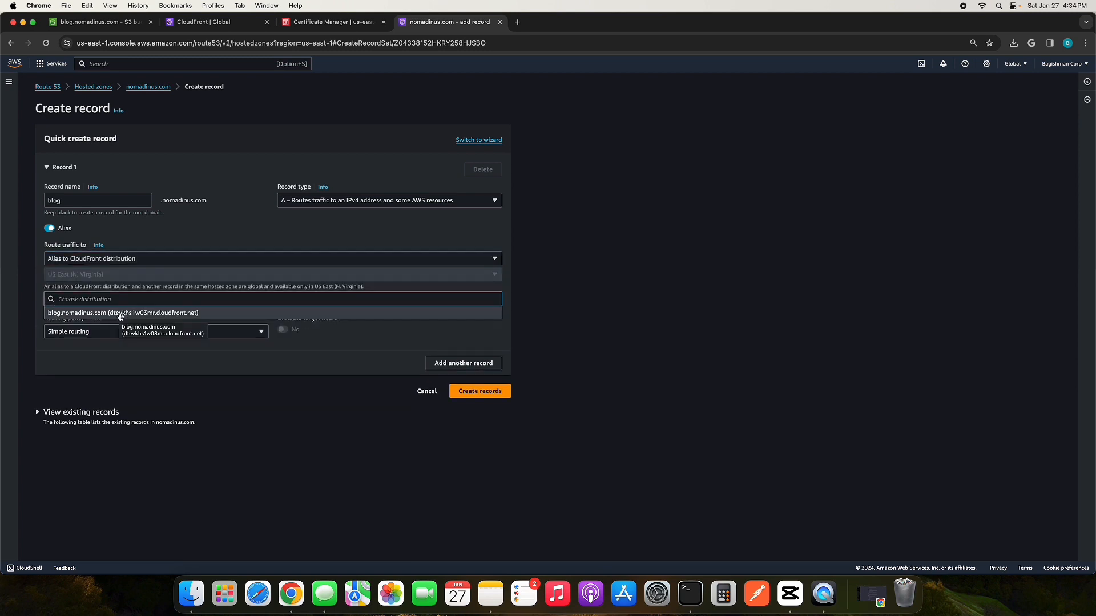
click(120, 313)
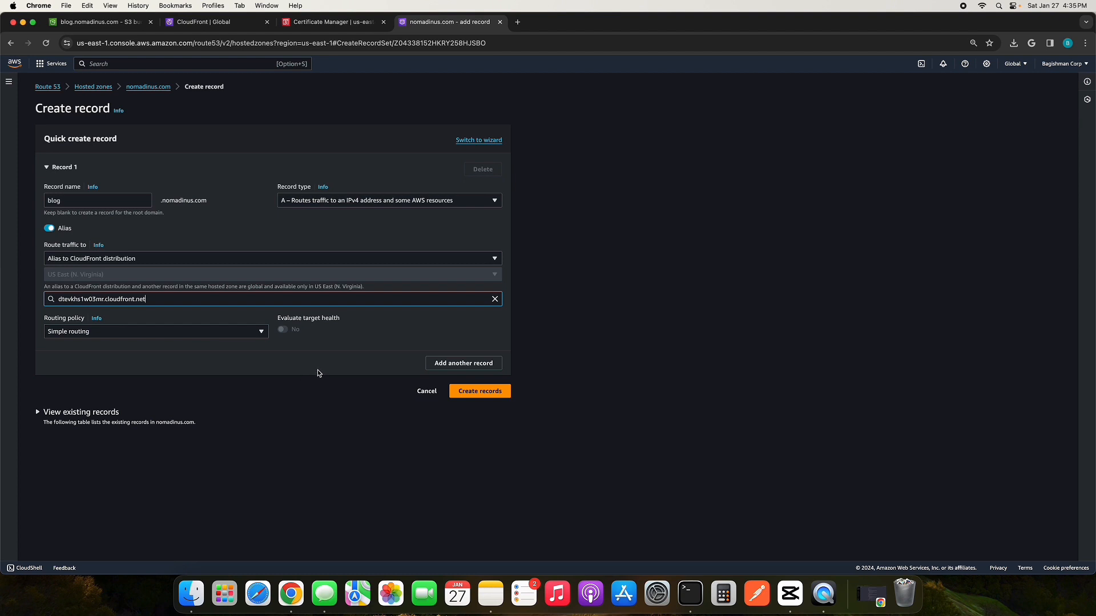
click(471, 394)
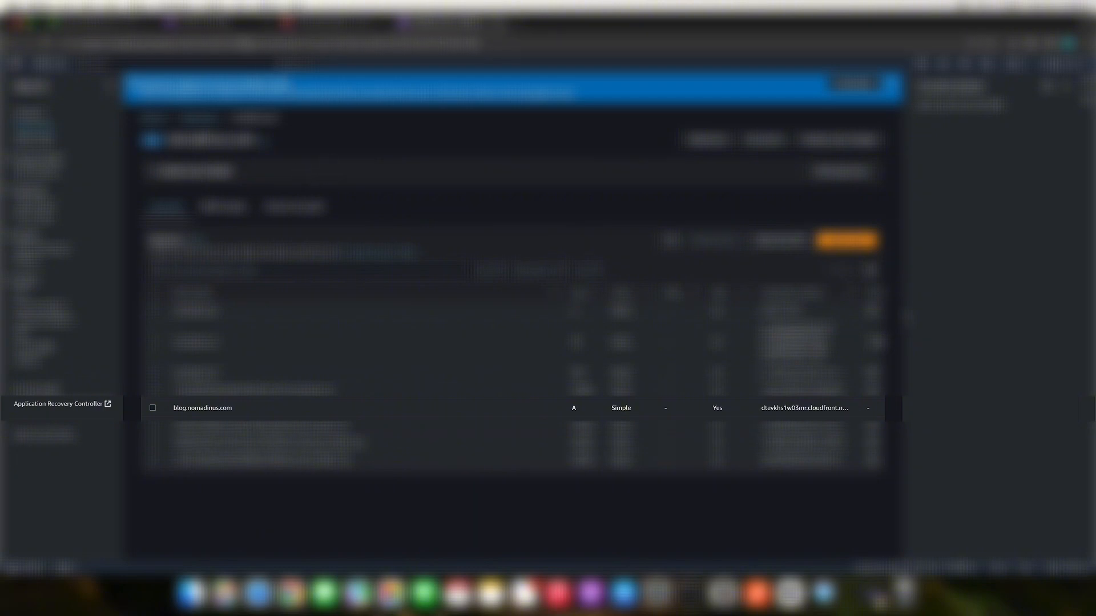
Step: Return to the CloudFront distribution and refresh it to check its last modified status for finished deployment
click(242, 26)
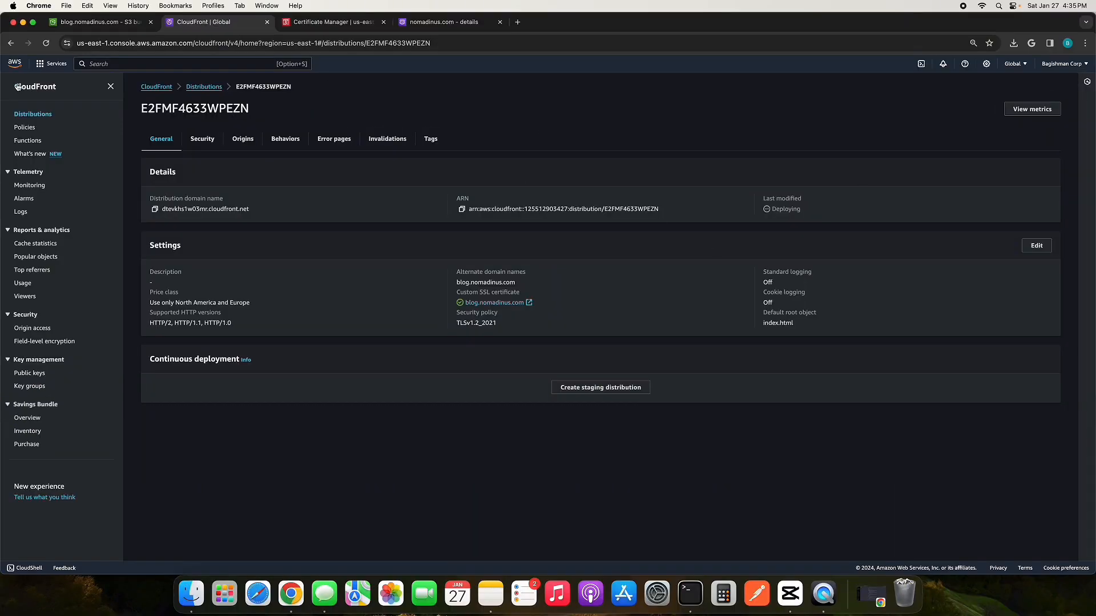
click(46, 42)
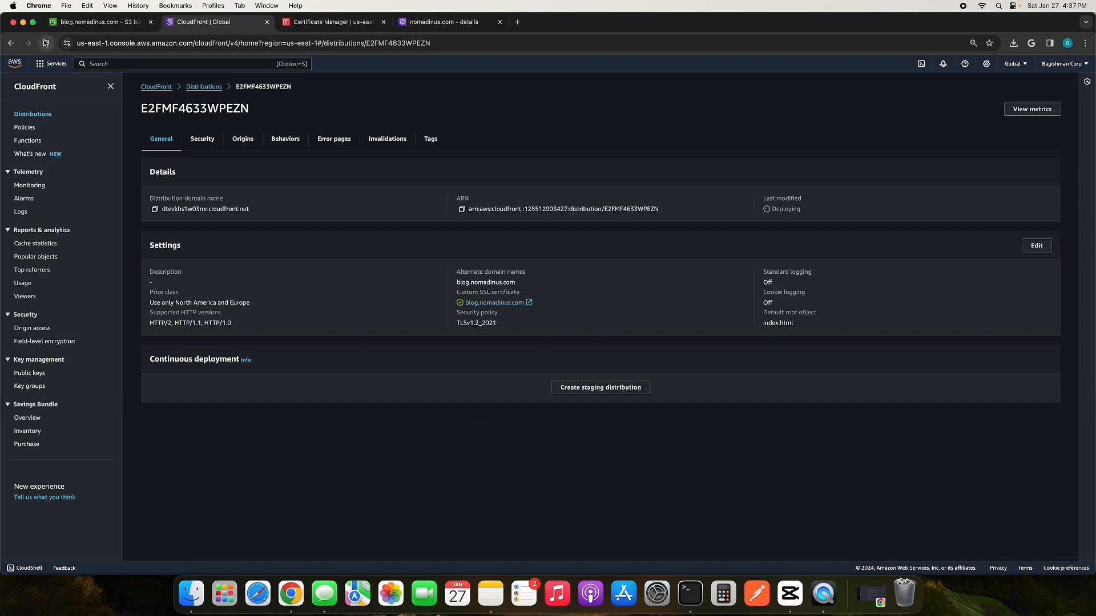
click(45, 43)
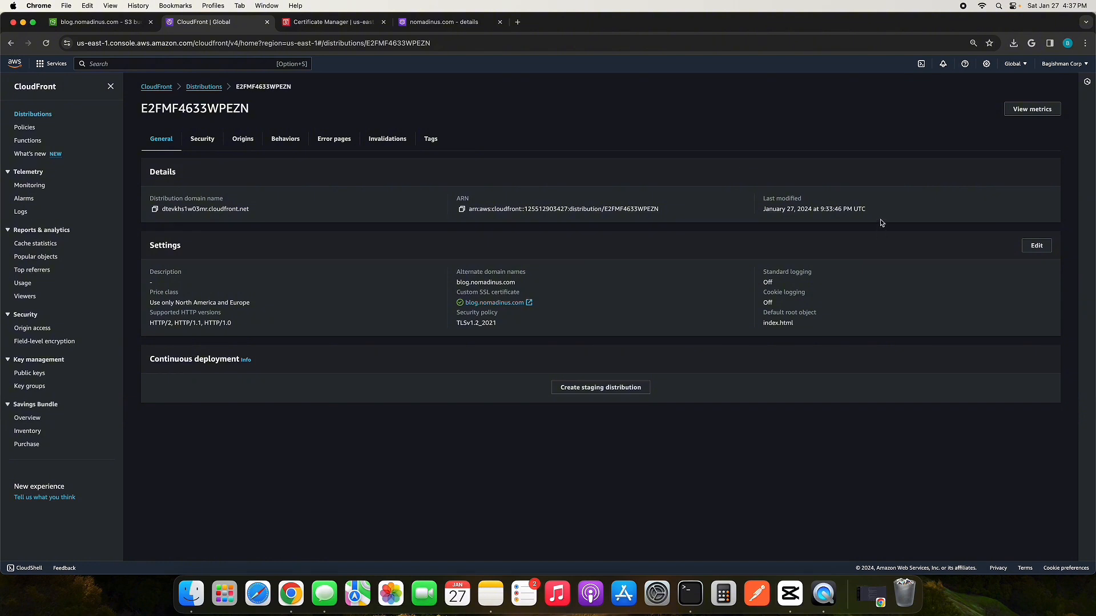
drag(866, 214, 770, 201)
click(901, 200)
Step: Load blog.nomadinus.com in a new browser tab and look over the published page's introduction, projects and contact sections
click(517, 22)
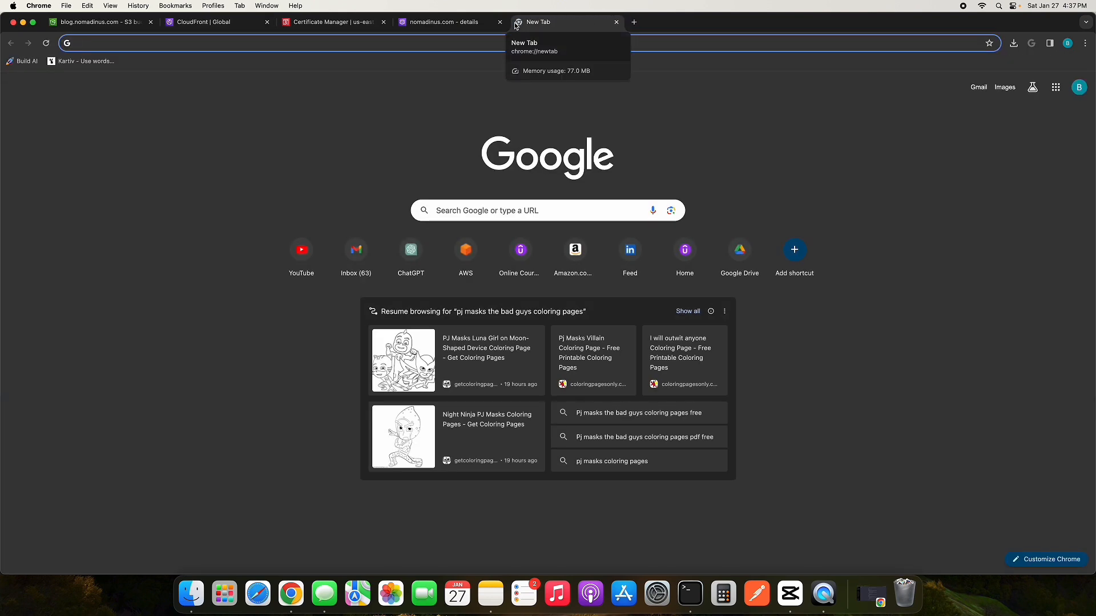
text(blog.)
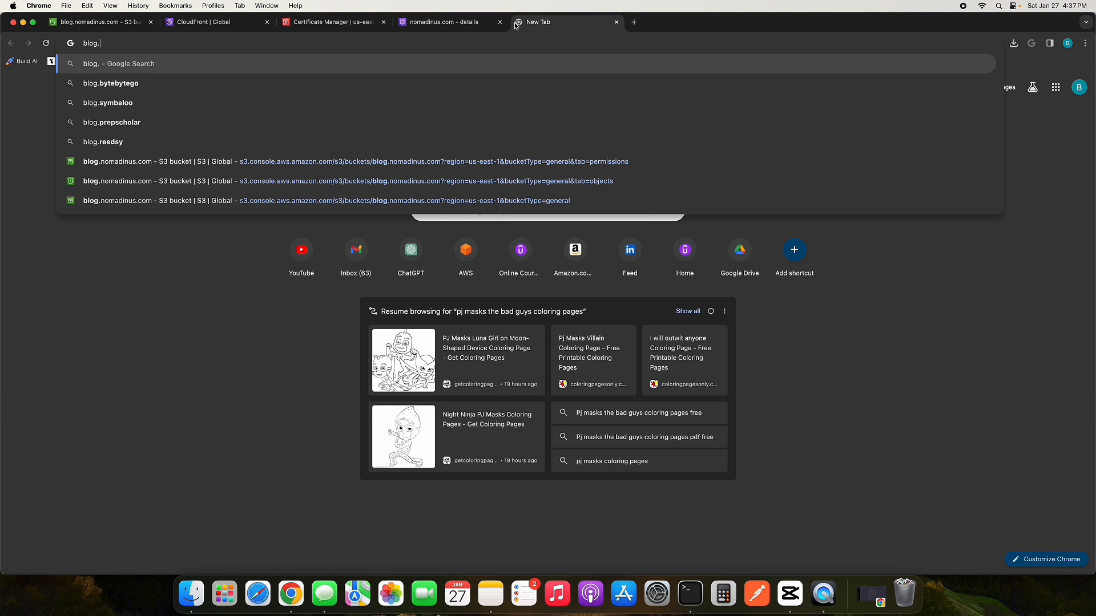
text(nomadi)
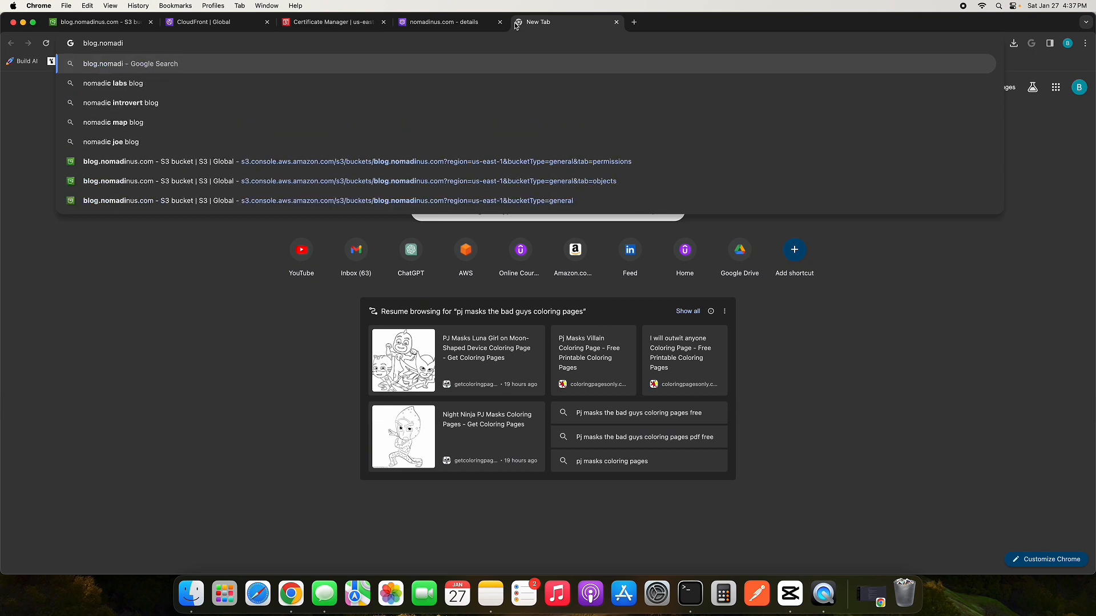
text(nus.com)
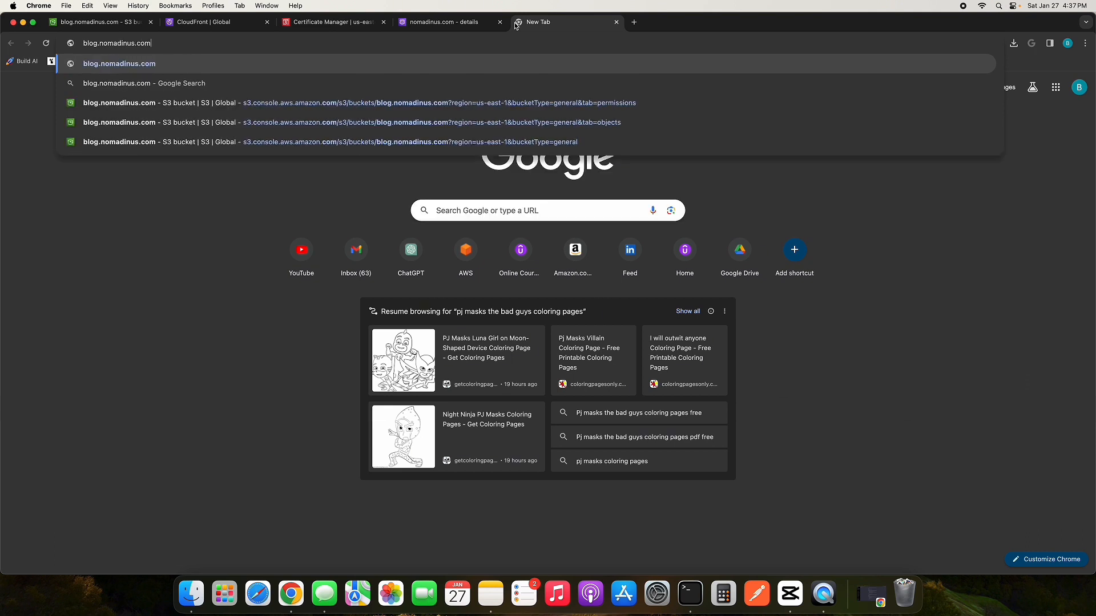
key(Return)
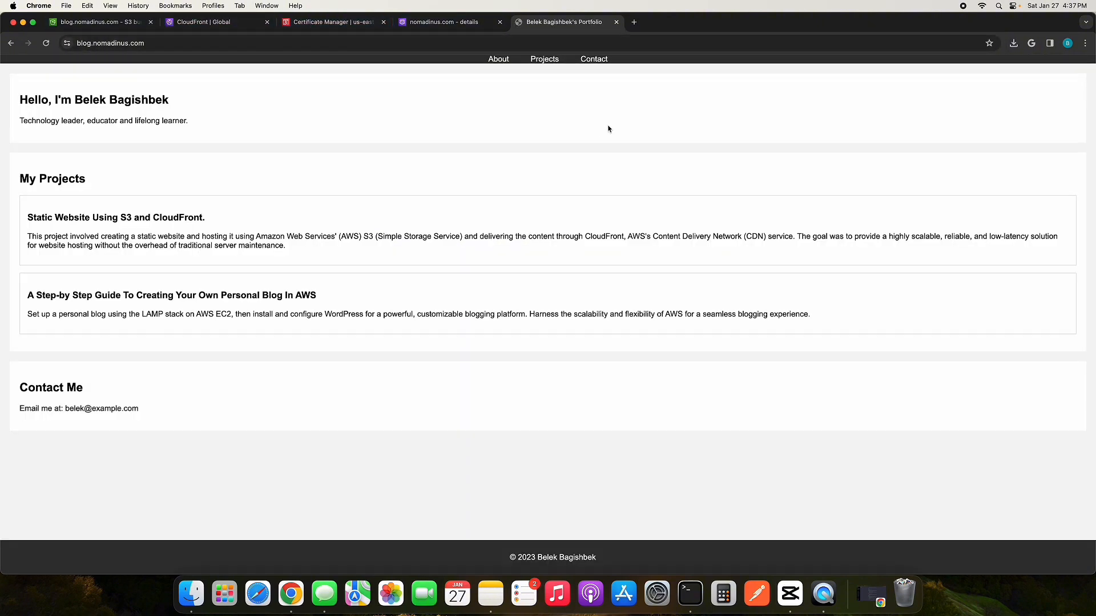
drag(21, 98, 327, 209)
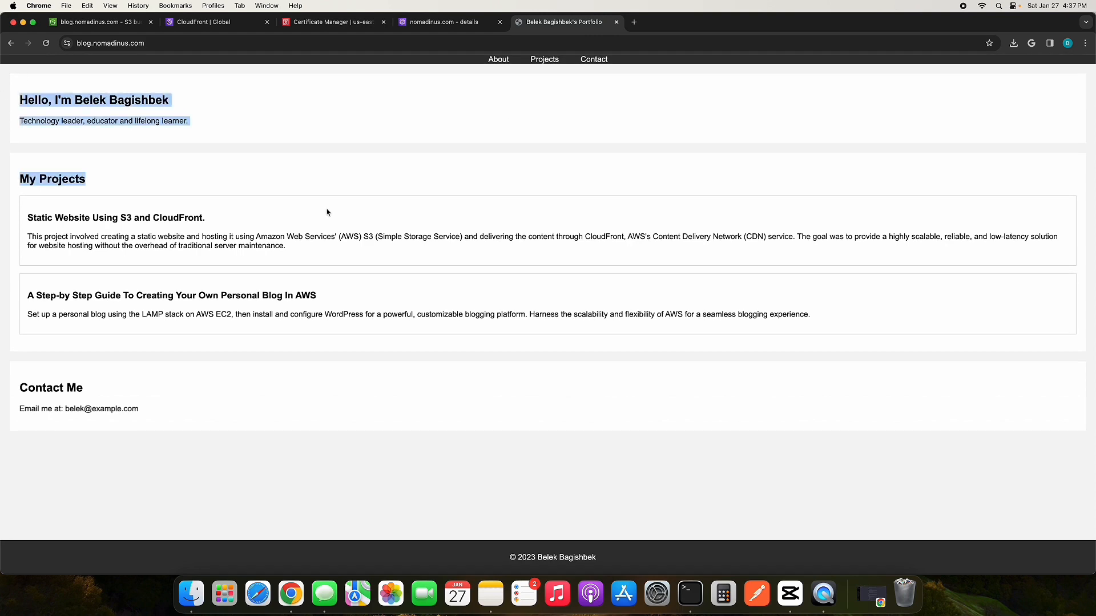
click(313, 225)
drag(392, 393, 95, 220)
click(94, 219)
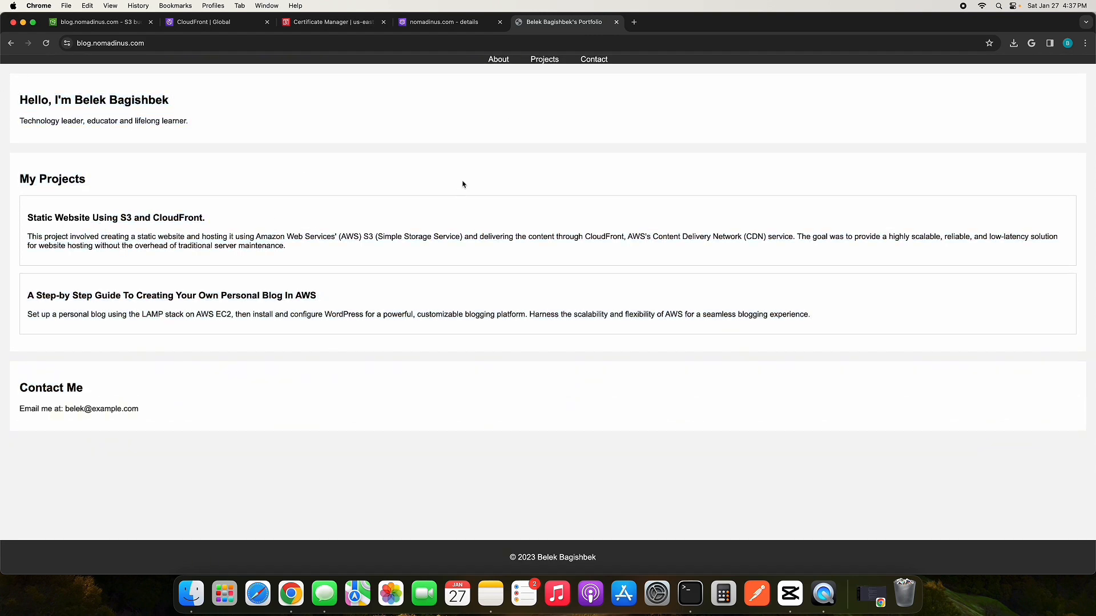